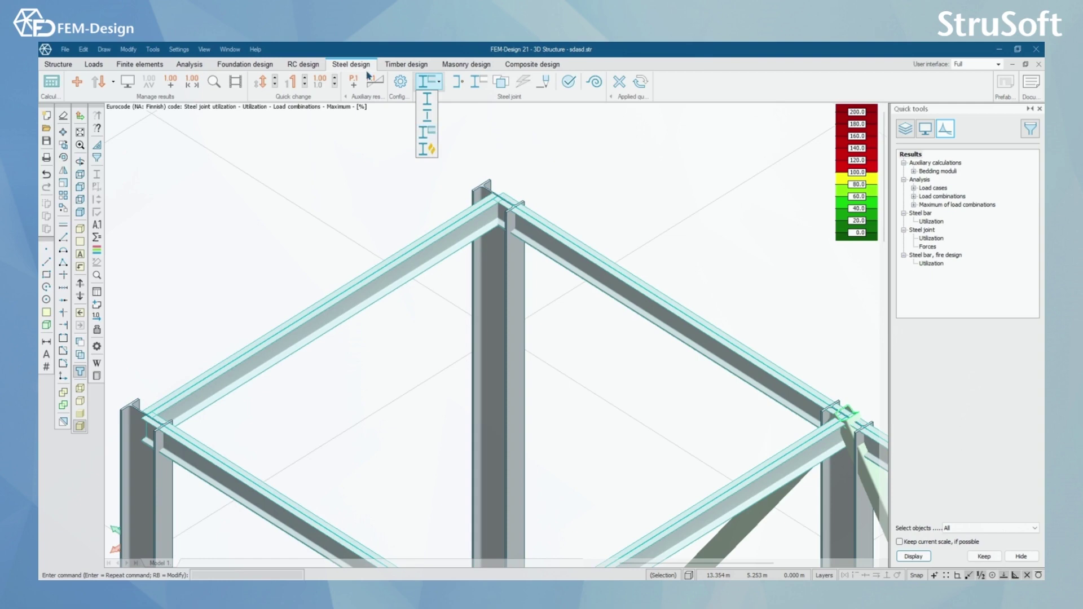
Step: Set the steel design mode to steel joint design for the frame model
left_click(428, 133)
left_click(438, 85)
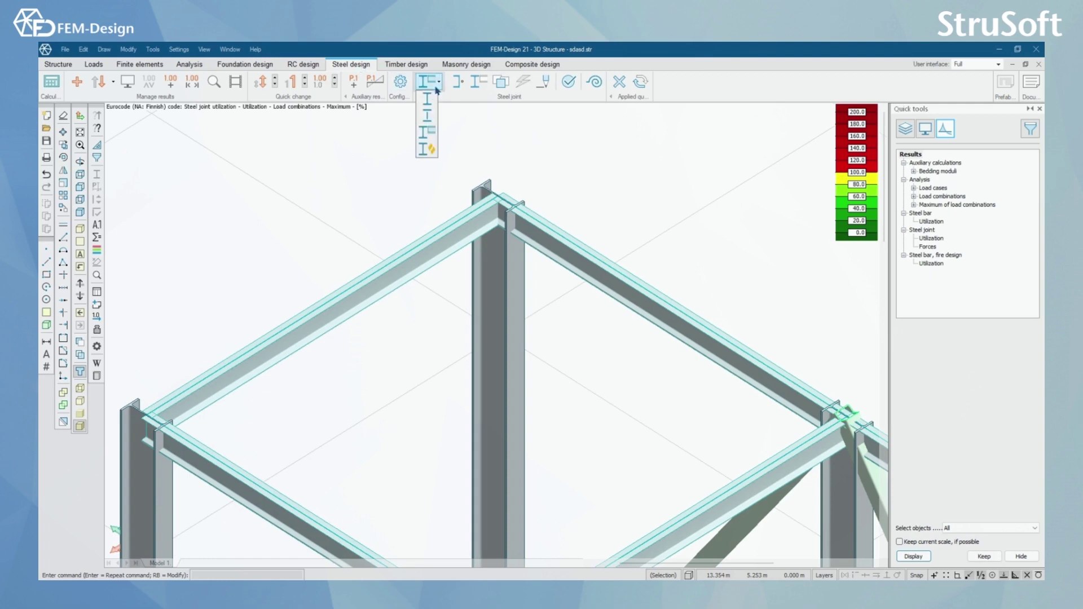
left_click(432, 133)
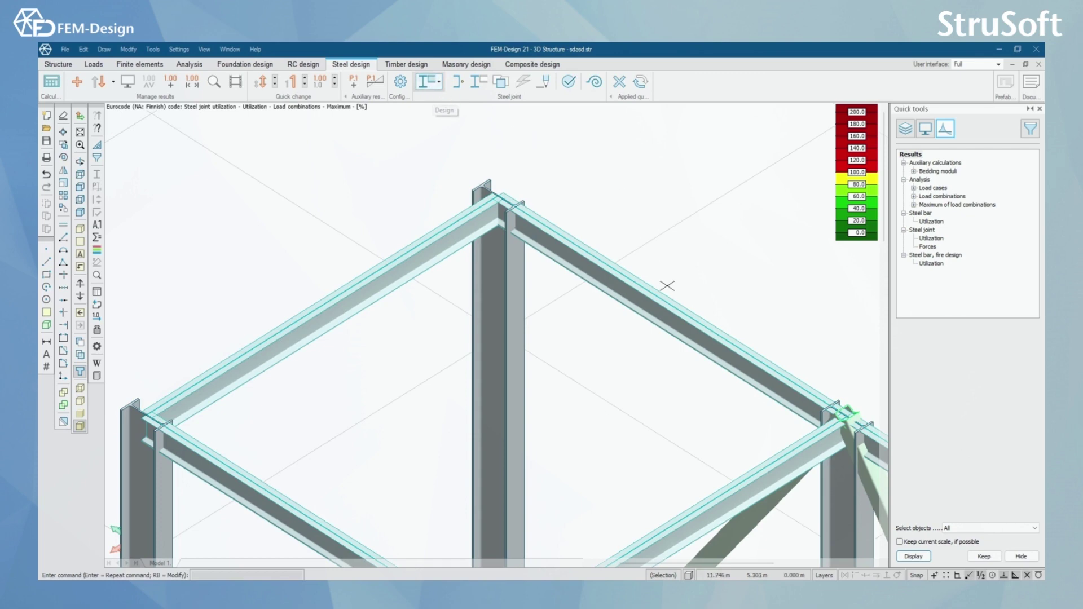
Step: Switch to the separate Steel Joint window and preview the column splice solutions, including the end-plate and bolted cover-plate versions
mouse_move(657, 584)
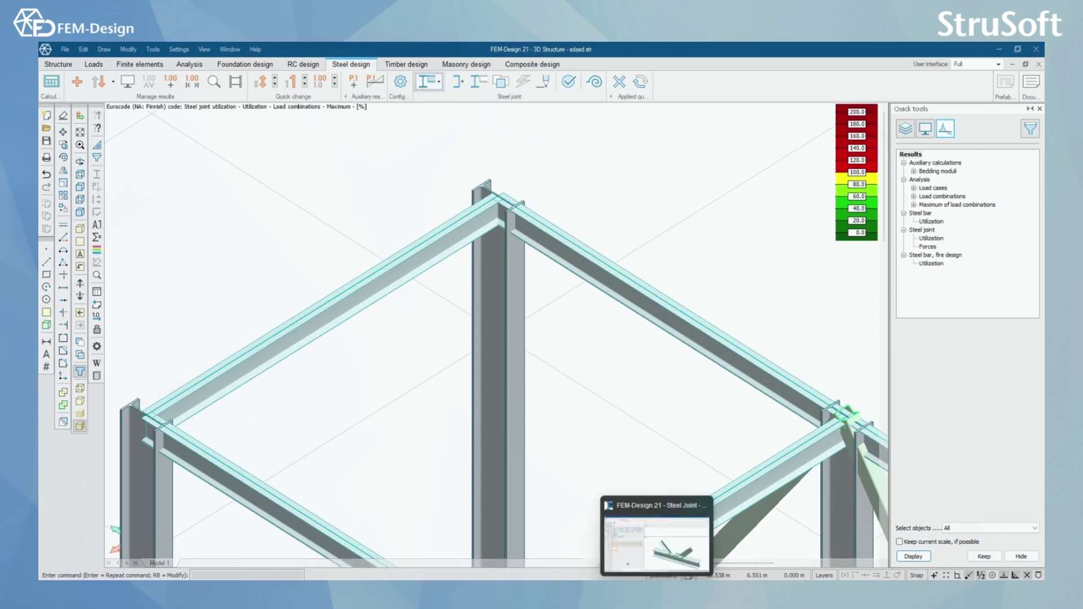
left_click(656, 538)
left_click(133, 180)
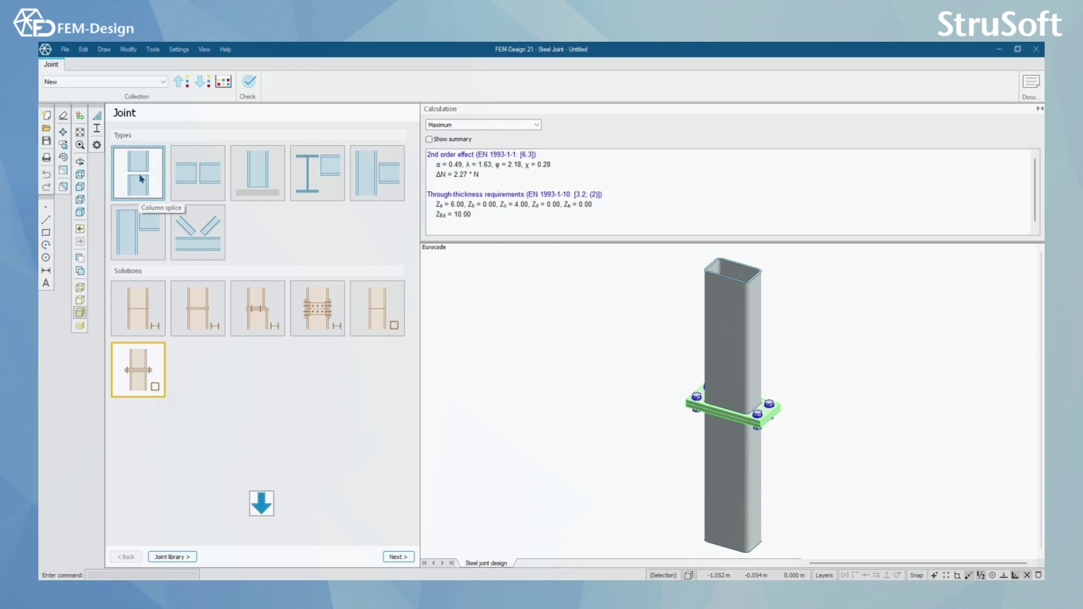
left_click(146, 309)
left_click(198, 309)
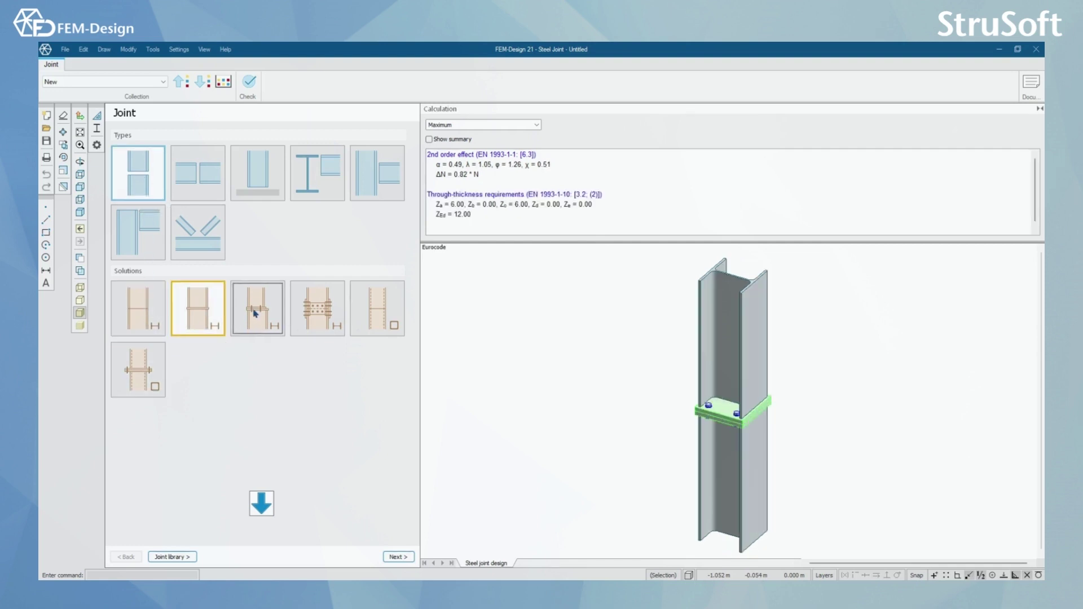
left_click(324, 311)
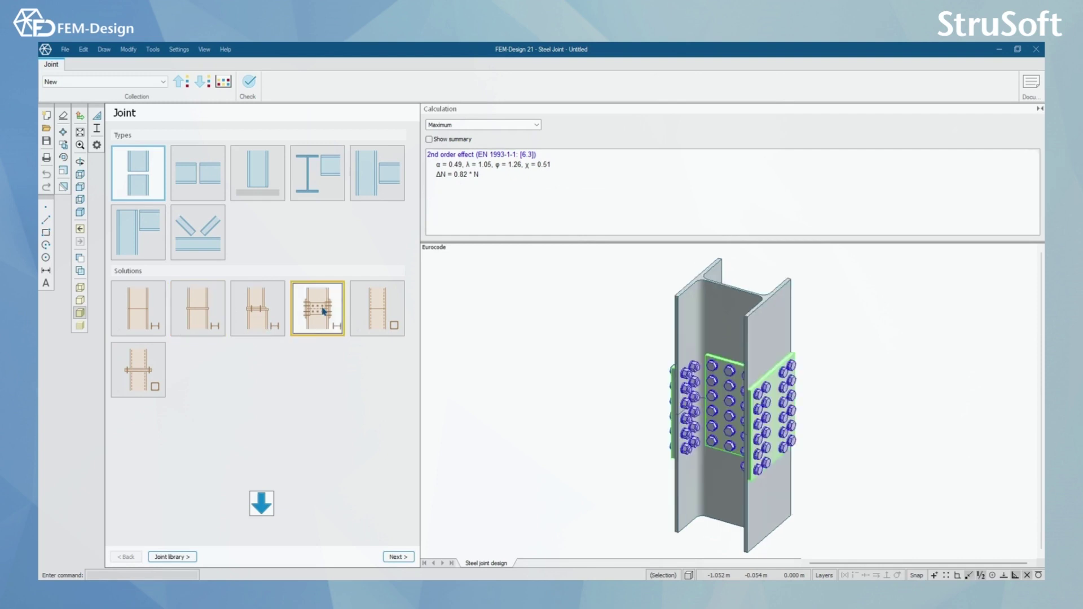
Step: Preview the beam splice solutions for I-sections and the column base solution for an I-section column
left_click(193, 177)
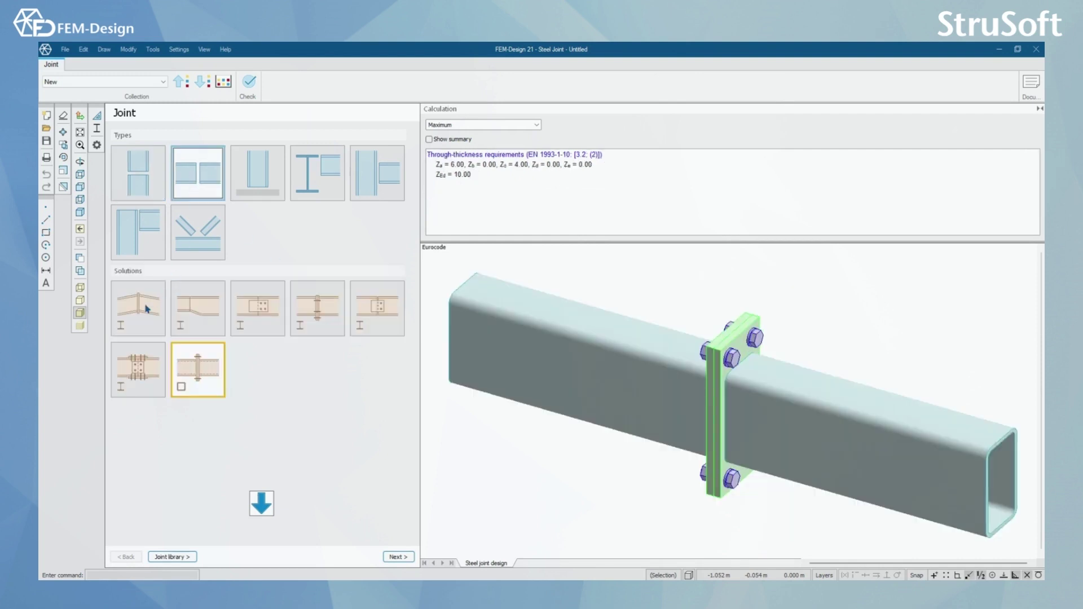
left_click(145, 309)
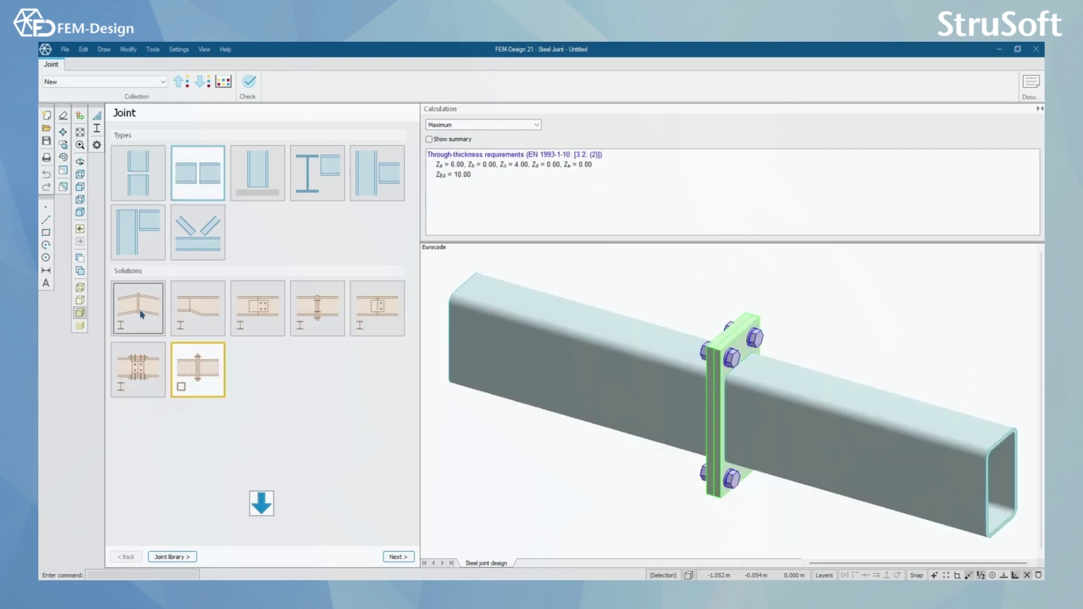
left_click(265, 319)
left_click(319, 318)
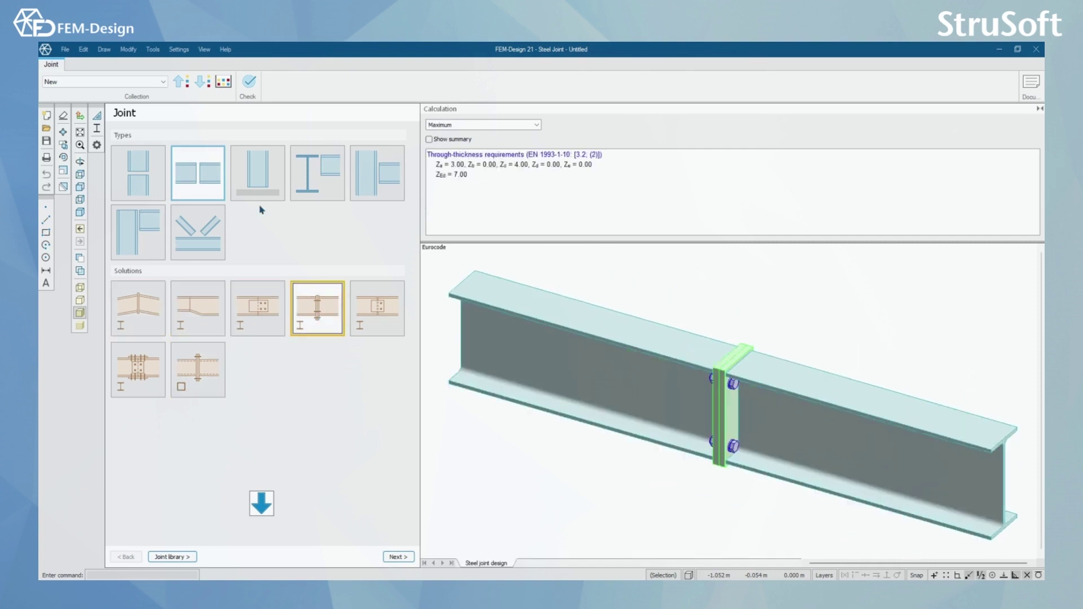
left_click(257, 177)
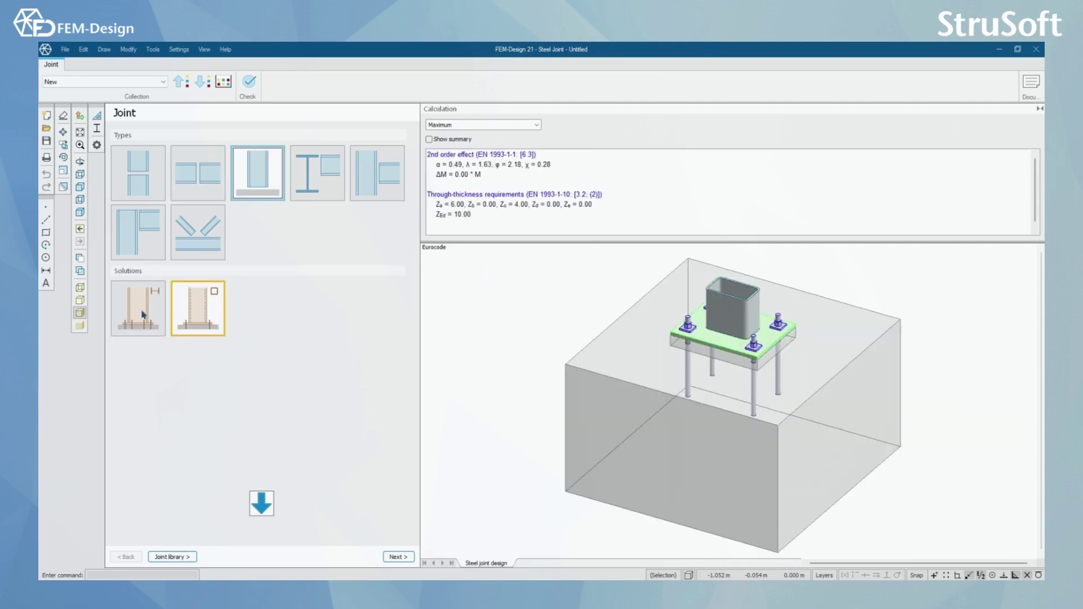
left_click(143, 313)
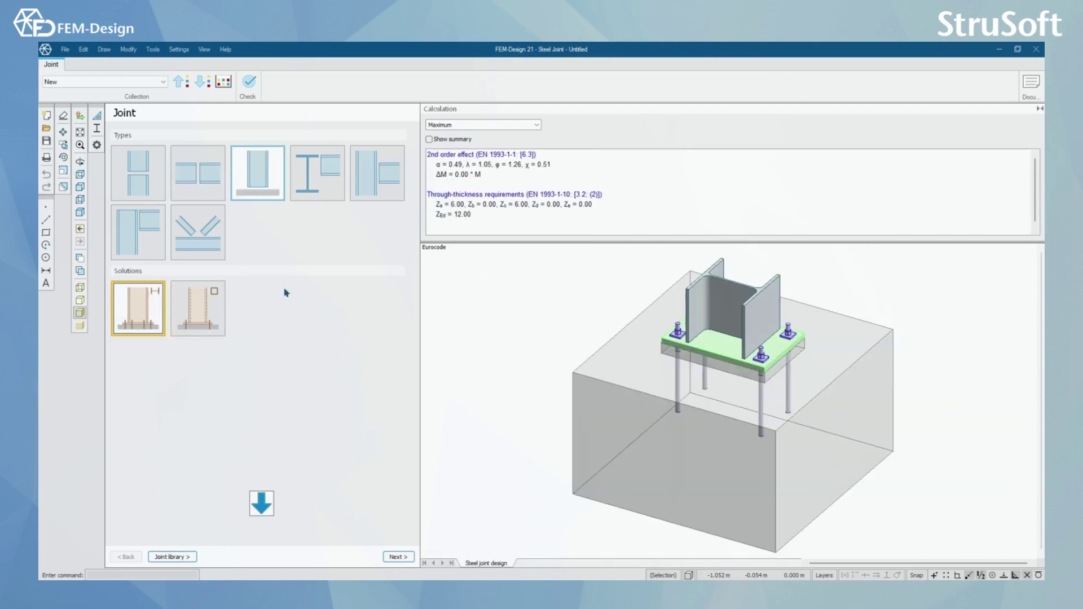
Step: Preview the beam-to-beam joint solutions for I-sections and hollow sections
left_click(318, 173)
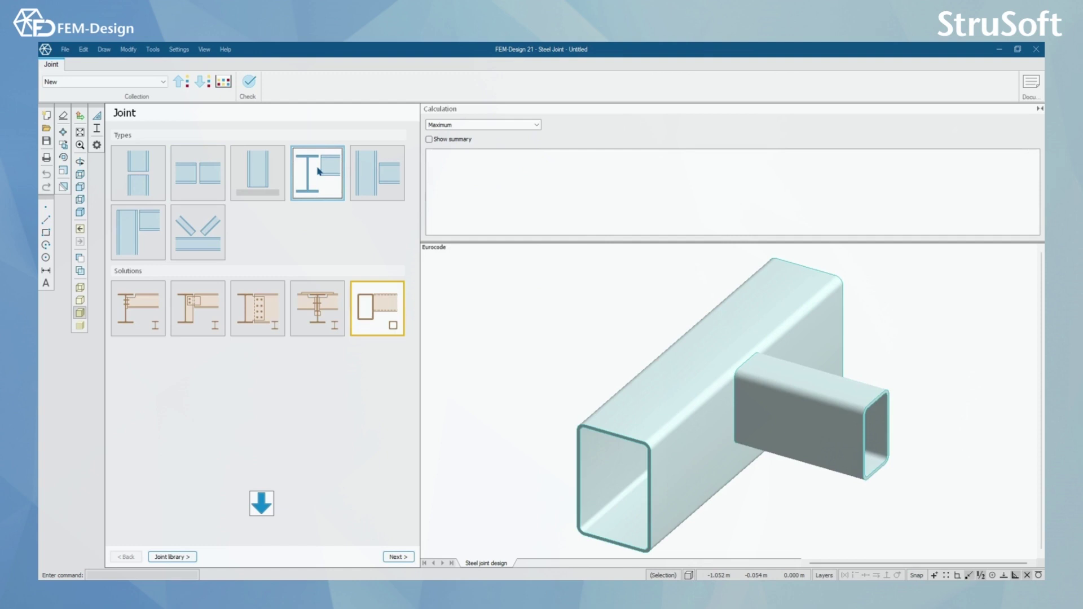
left_click(158, 314)
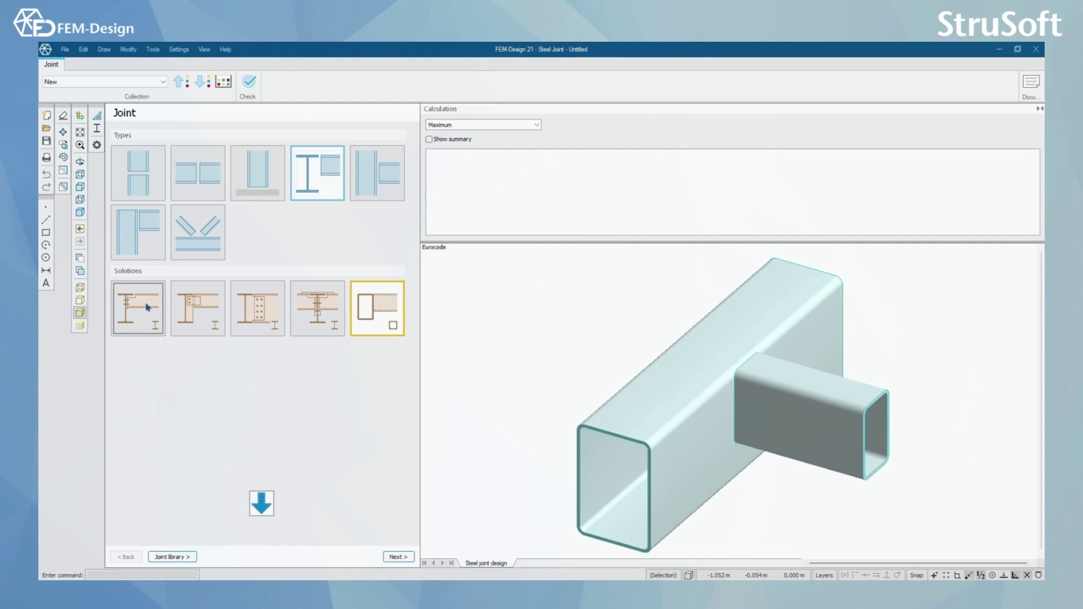
left_click(186, 316)
left_click(265, 312)
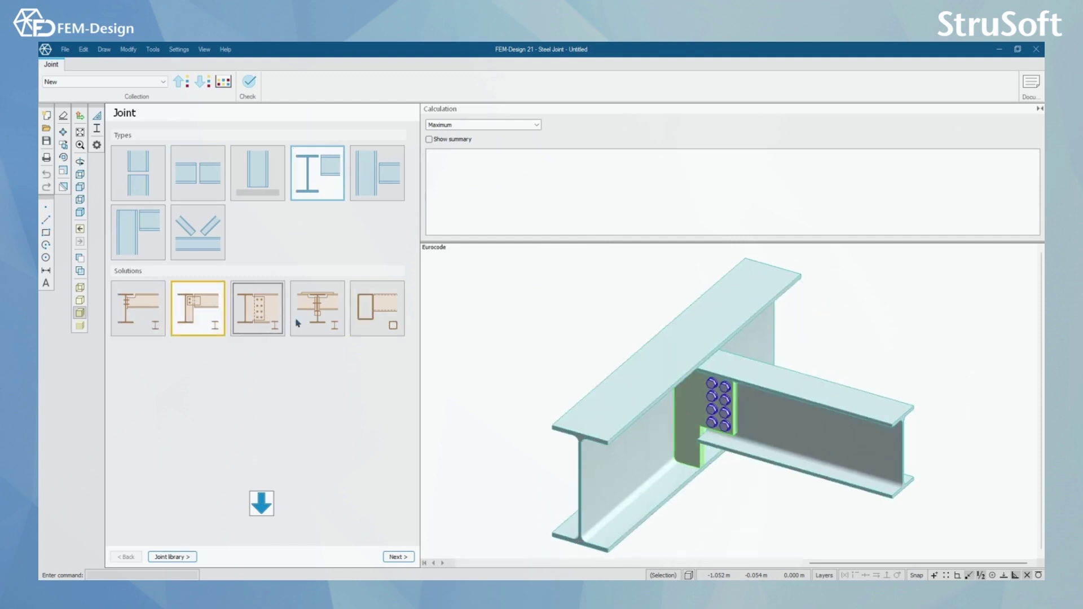
left_click(321, 314)
left_click(368, 318)
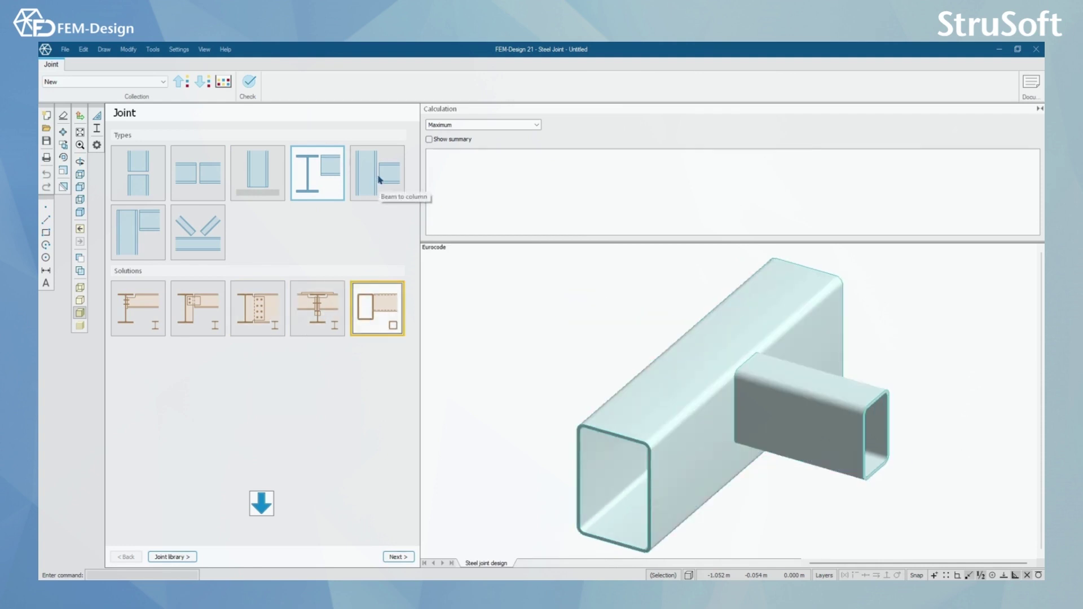
Step: Preview several beam-to-column joint solutions for I-section beams
left_click(380, 180)
left_click(138, 310)
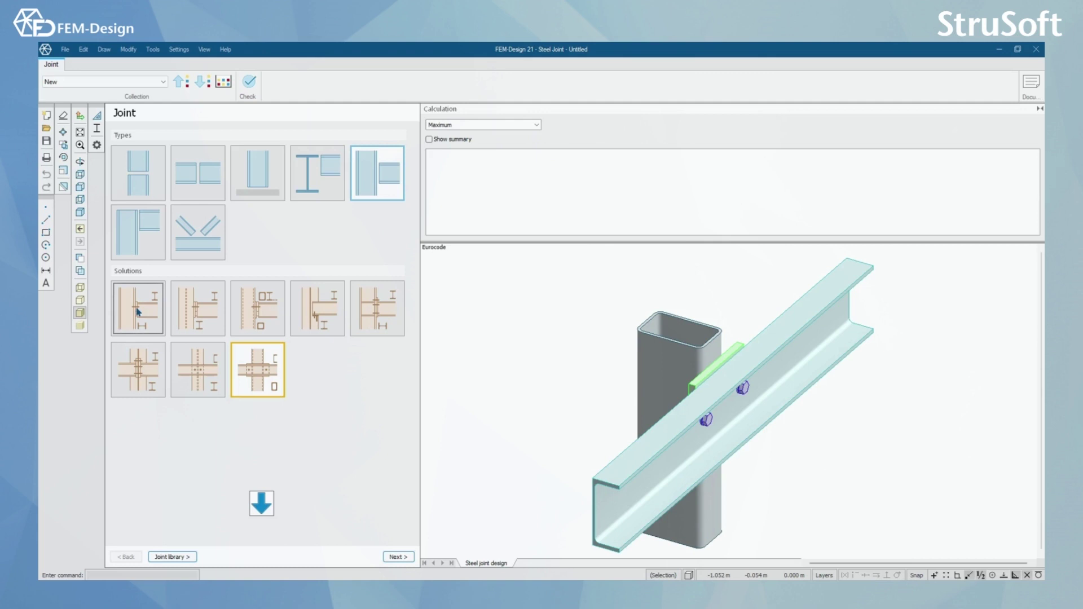
left_click(261, 314)
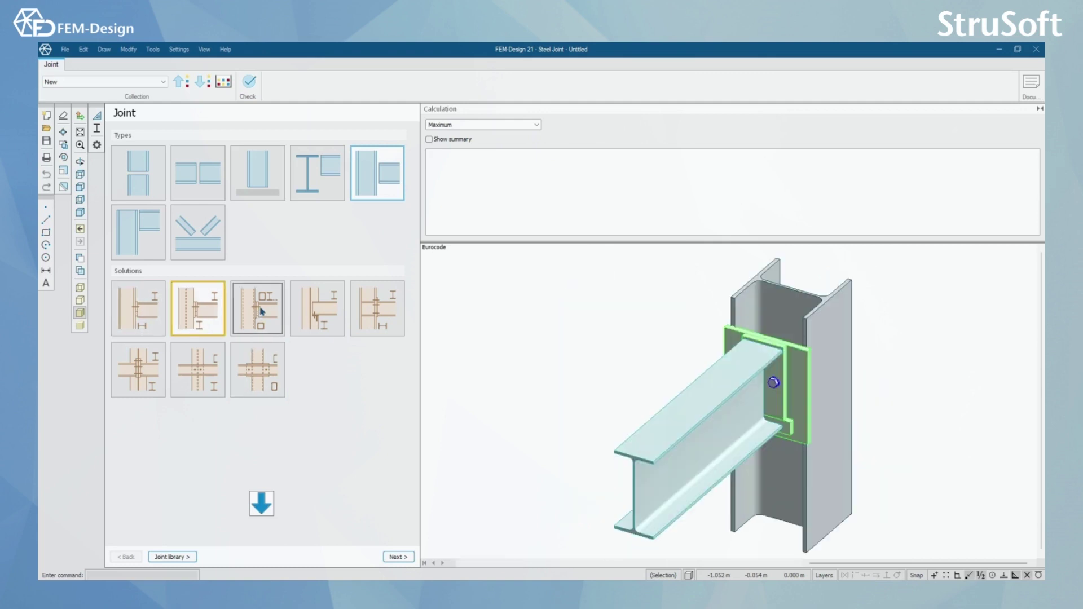
left_click(322, 321)
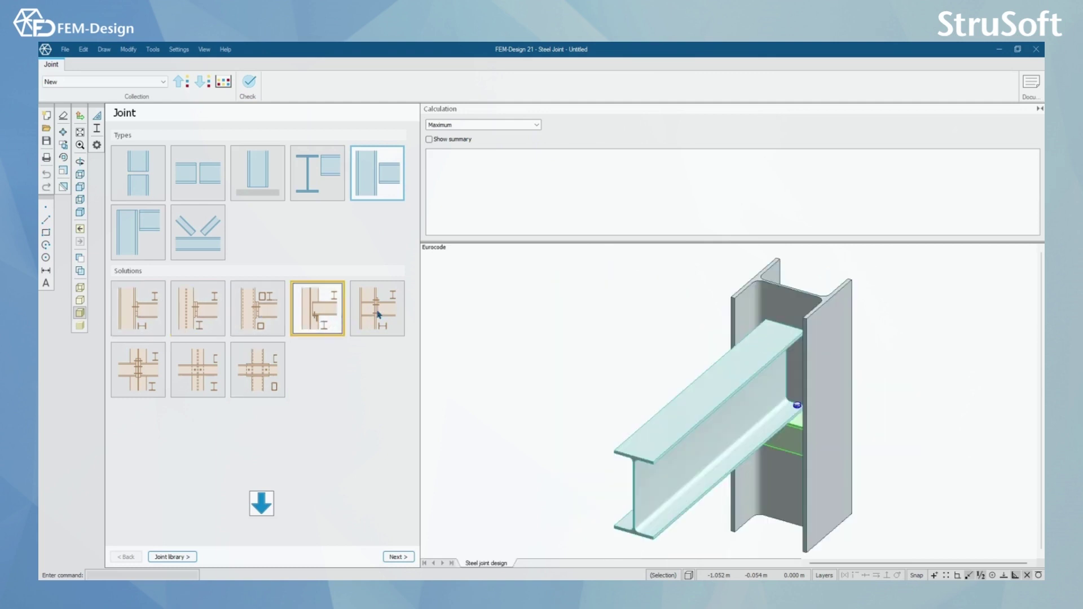
Step: Preview the frame corner joint solutions, including the diagonal bolted end plates for I-sections and hollow sections
left_click(133, 236)
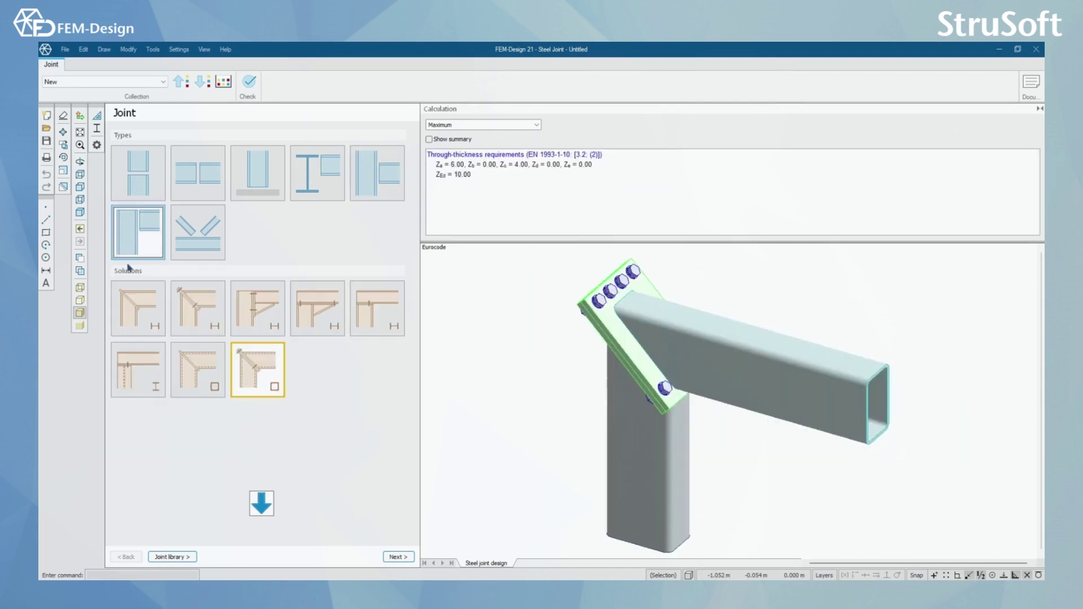
left_click(134, 299)
left_click(202, 305)
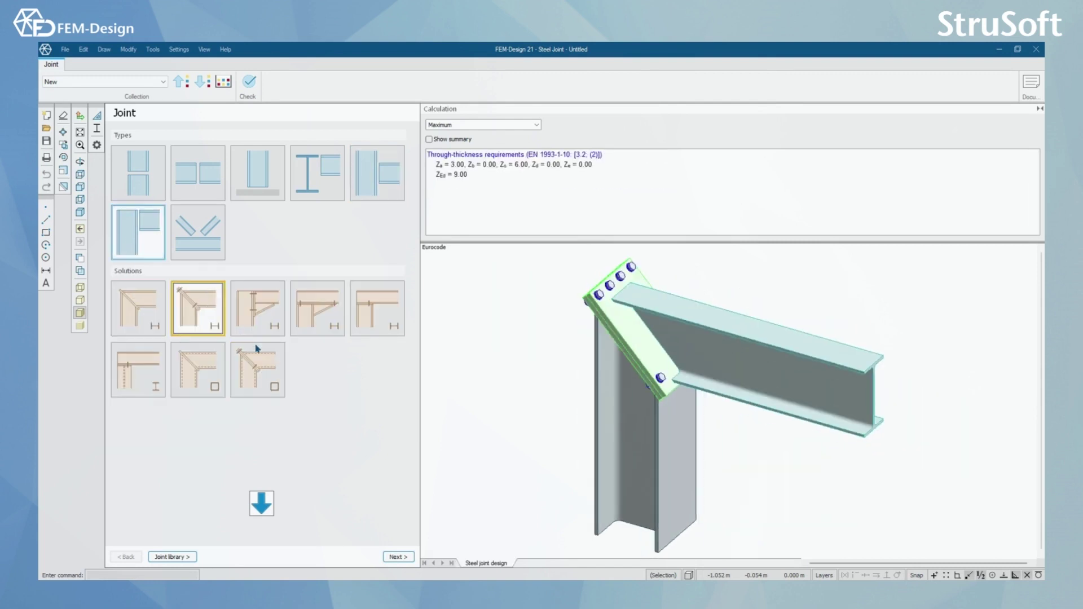
left_click(267, 369)
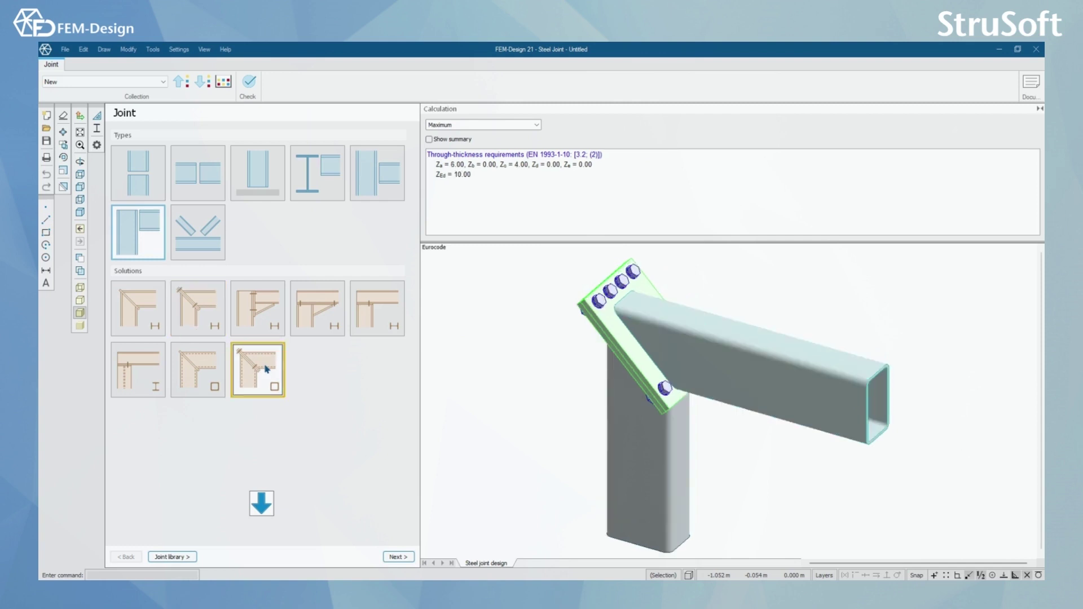
Step: Preview all the truss joint solutions, from braces attached directly to the chord to gusset-plate and bolted end-plate versions
left_click(197, 234)
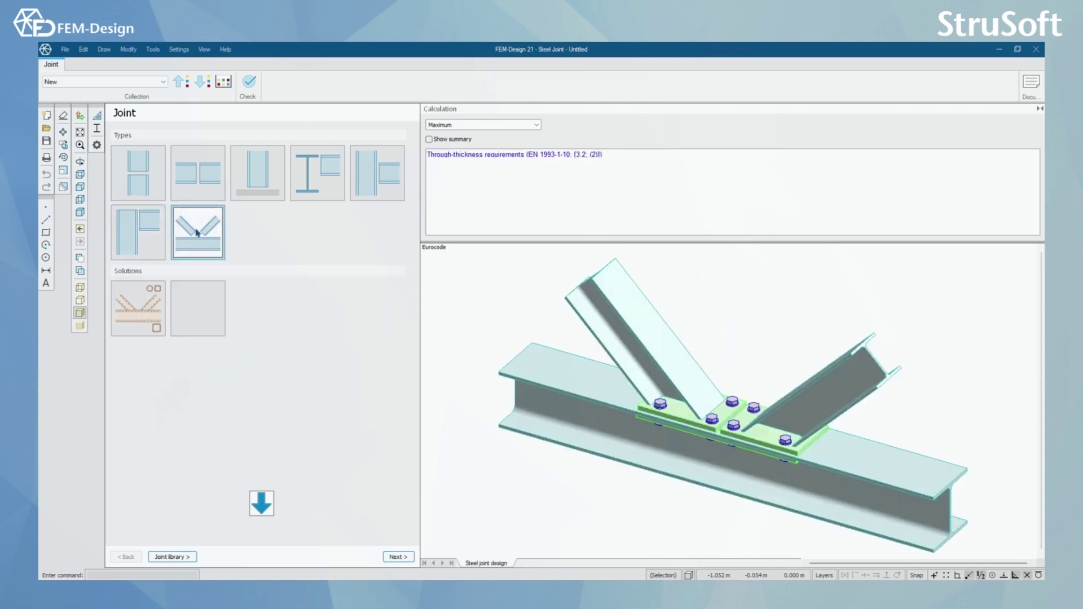
left_click(142, 315)
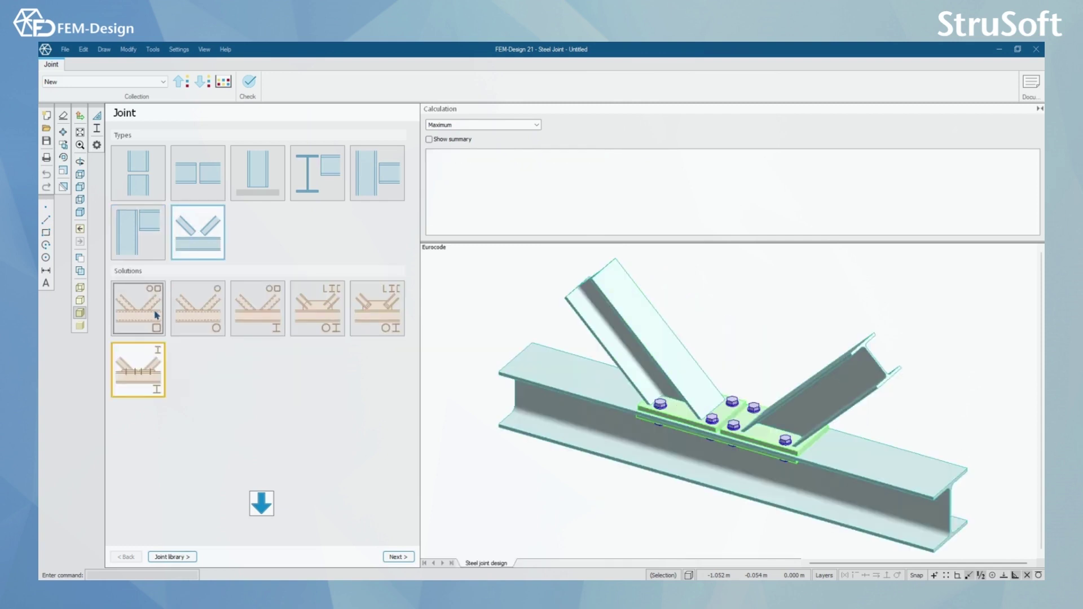
left_click(201, 316)
left_click(257, 315)
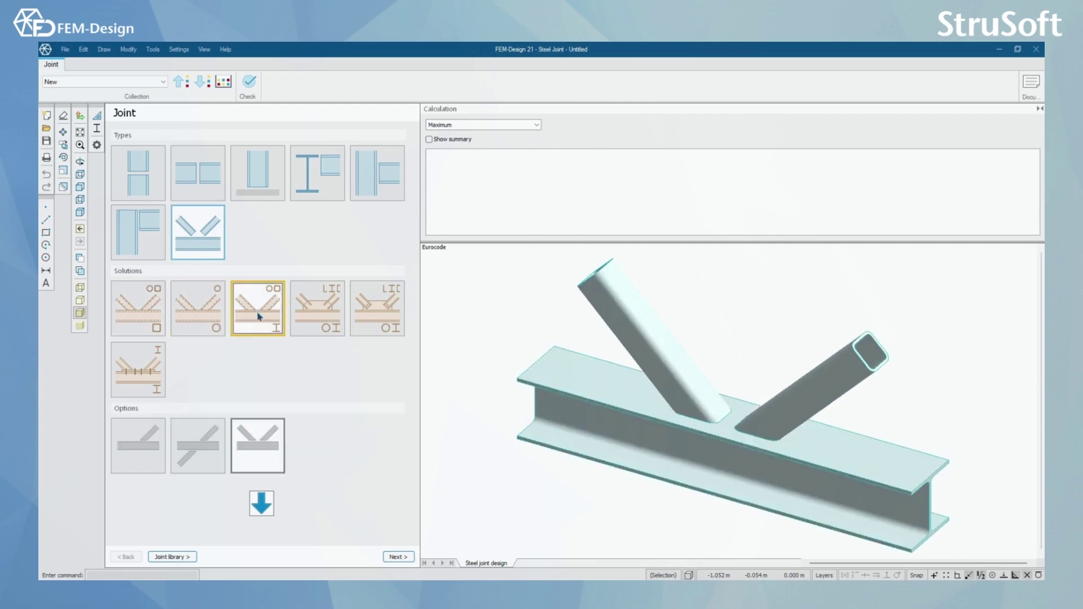
left_click(325, 304)
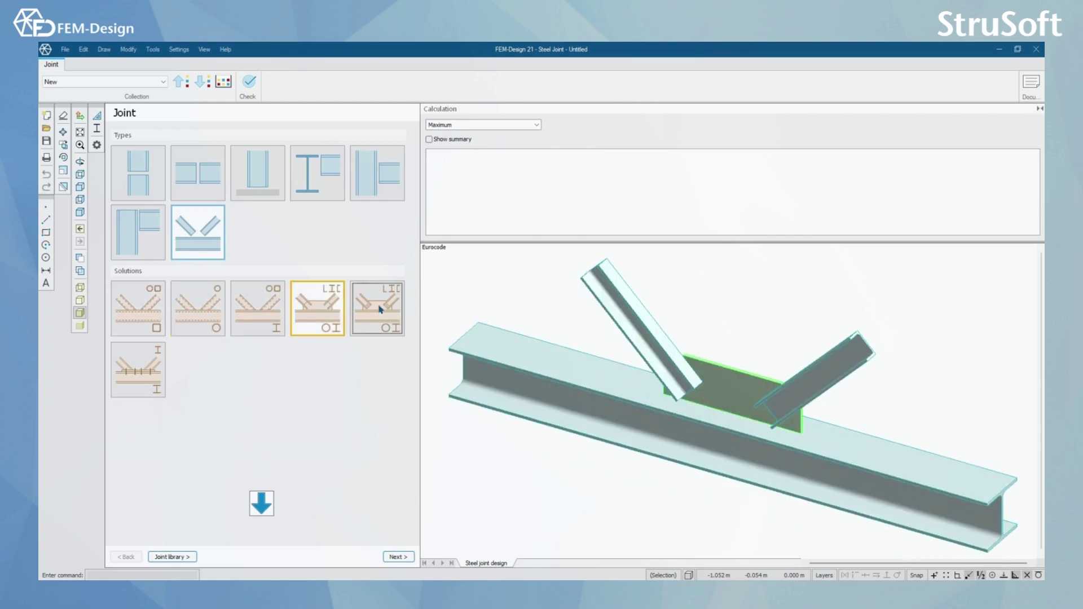
left_click(379, 308)
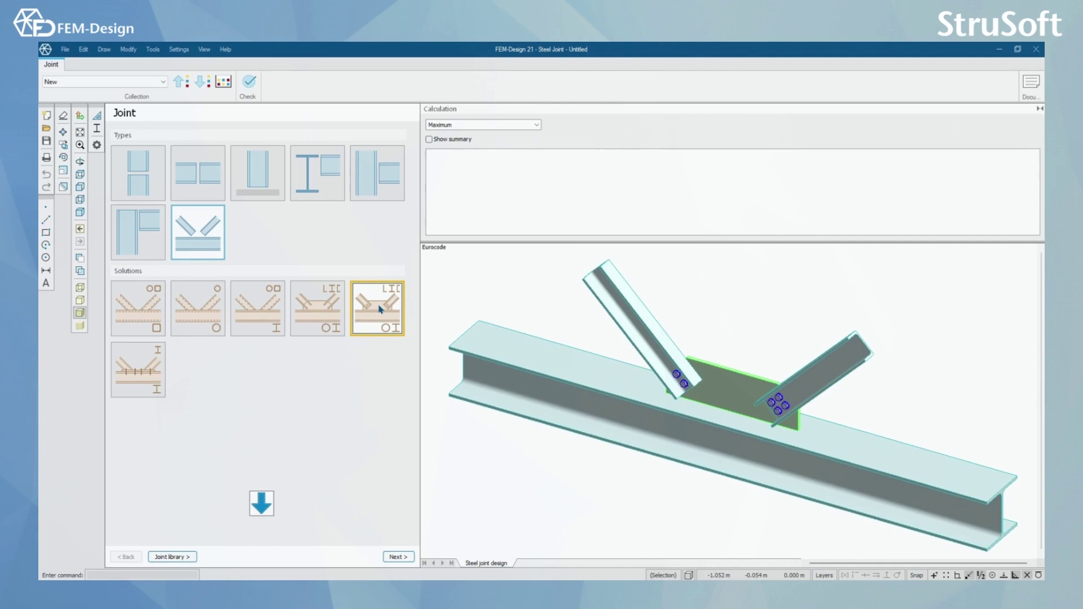
left_click(141, 366)
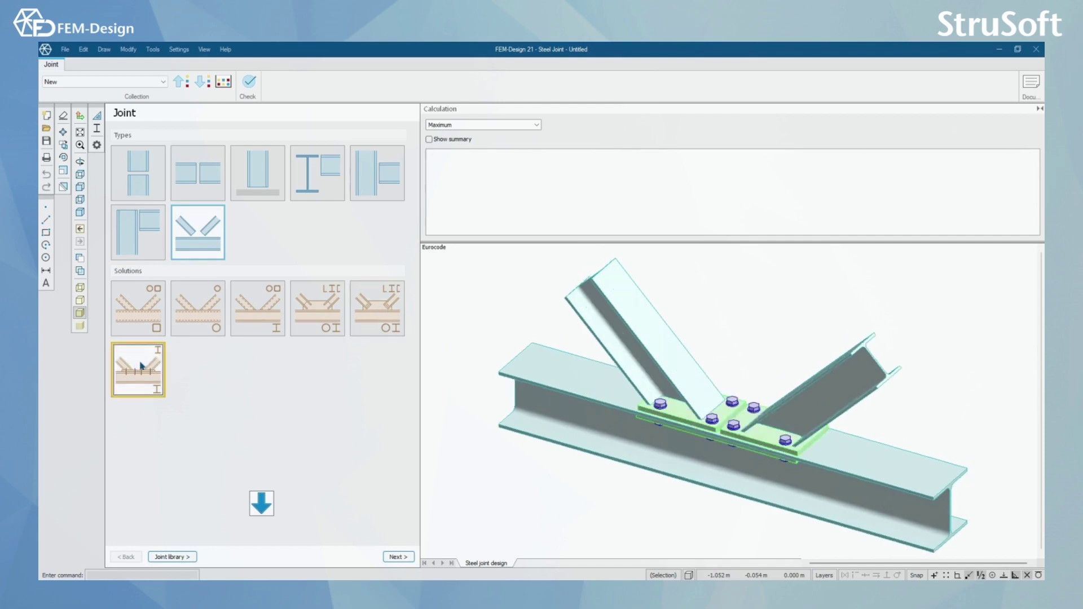
Step: Return to the column splice joint with bolted cover plates and open its basic data and load combinations page
left_click(145, 174)
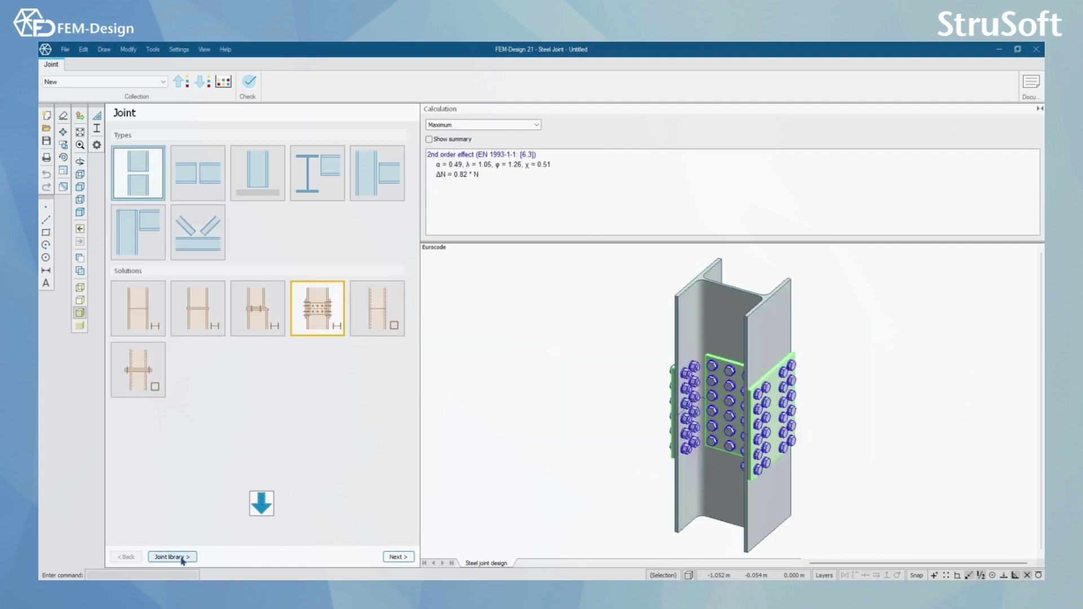
left_click(395, 557)
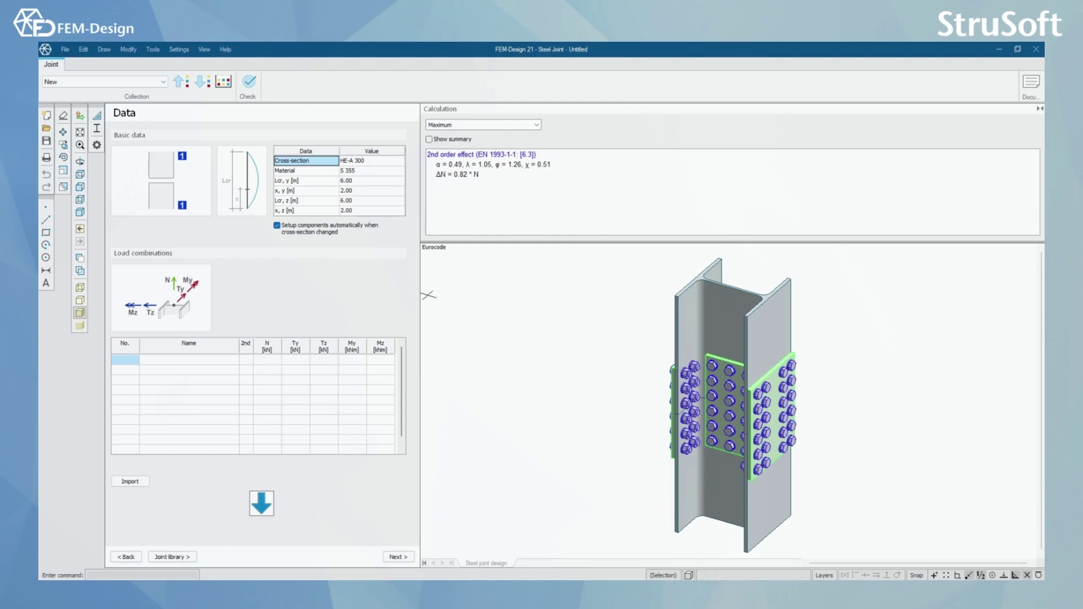
Step: Switch back to the 3D Structure window and choose steel joint design, with the upper frame corner in view
left_click(635, 542)
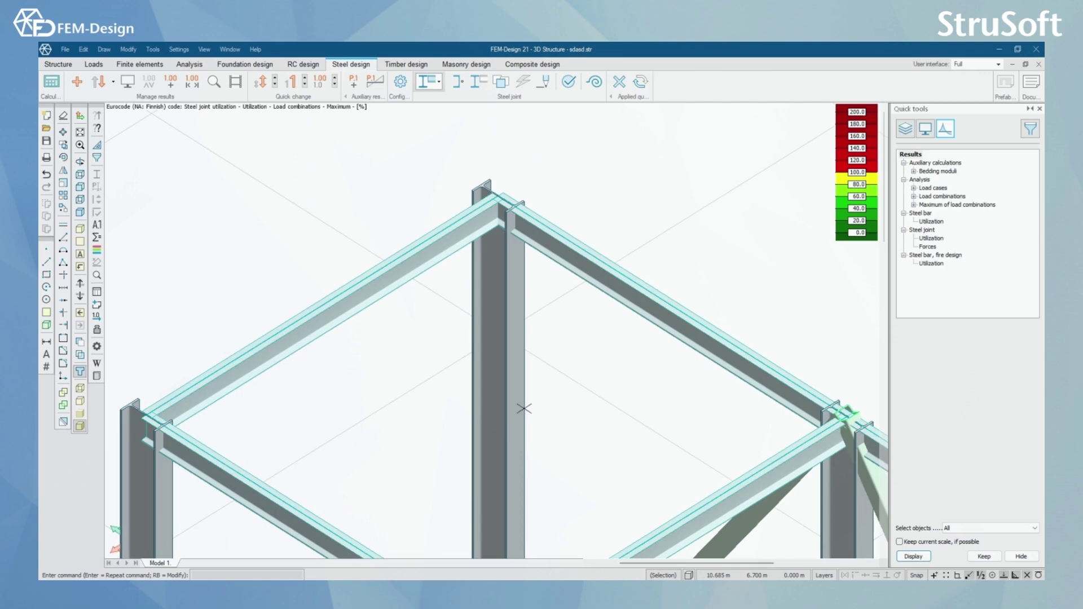
scroll(413, 295, "down", 5)
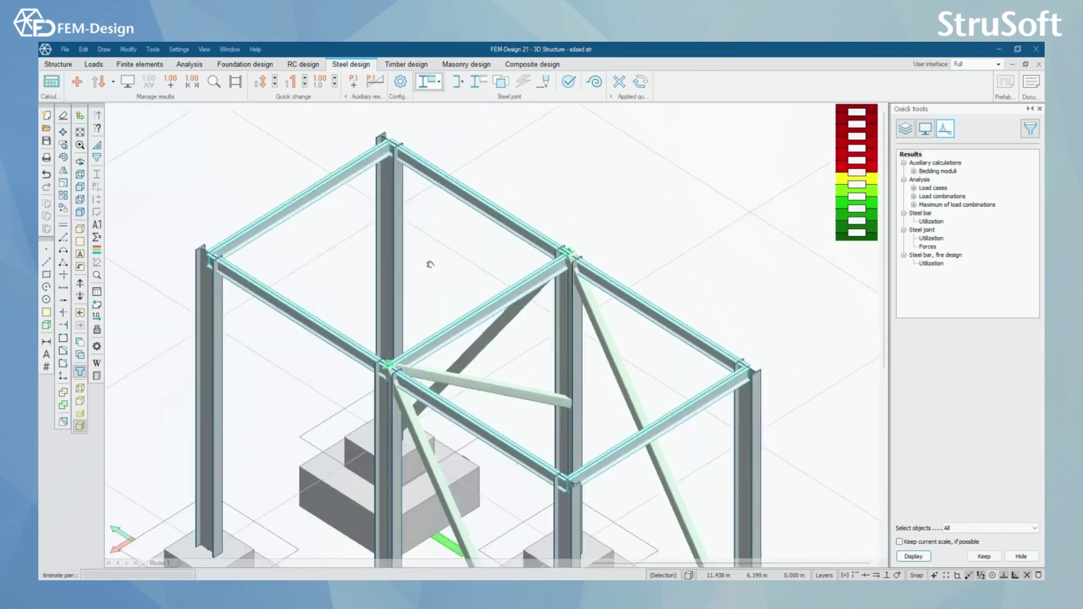
scroll(384, 267, "up", 5)
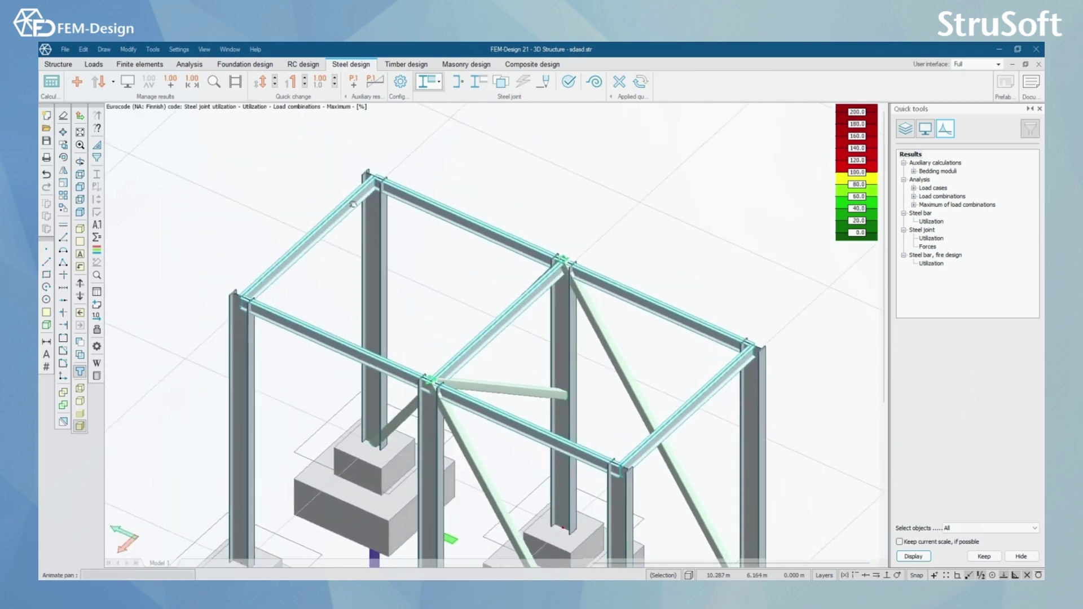
middle_click_drag(365, 209, 402, 258)
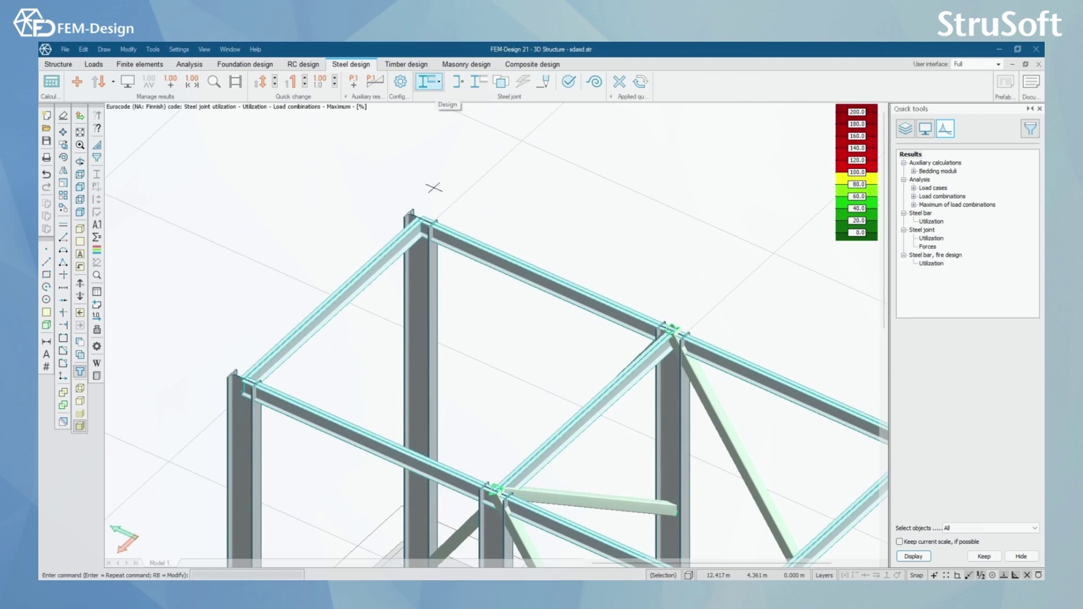
scroll(430, 186, "up", 3)
left_click(428, 85)
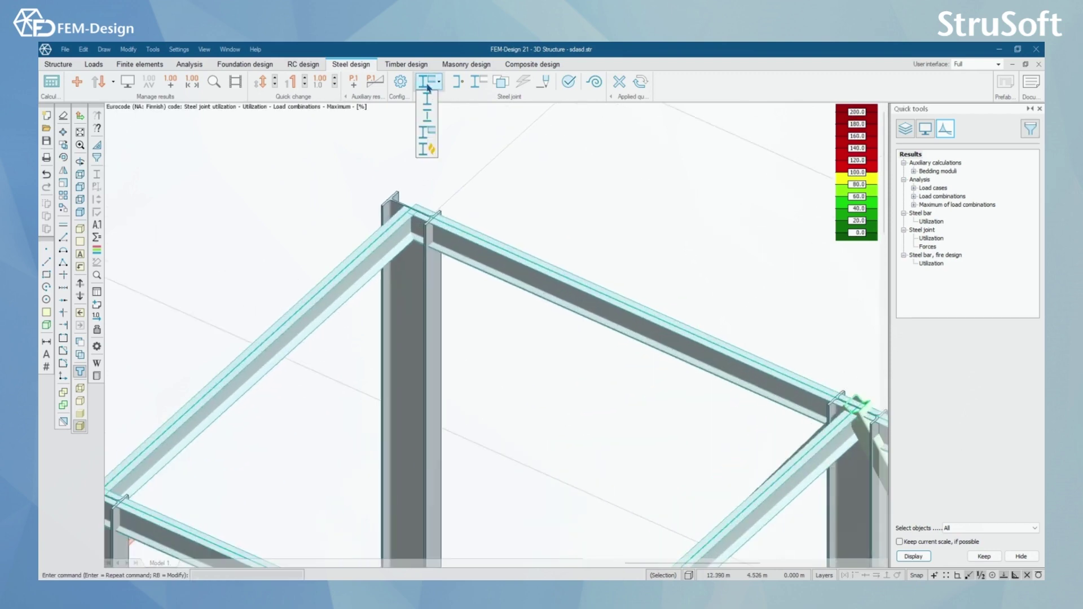
left_click(427, 131)
middle_click_drag(590, 162, 556, 188)
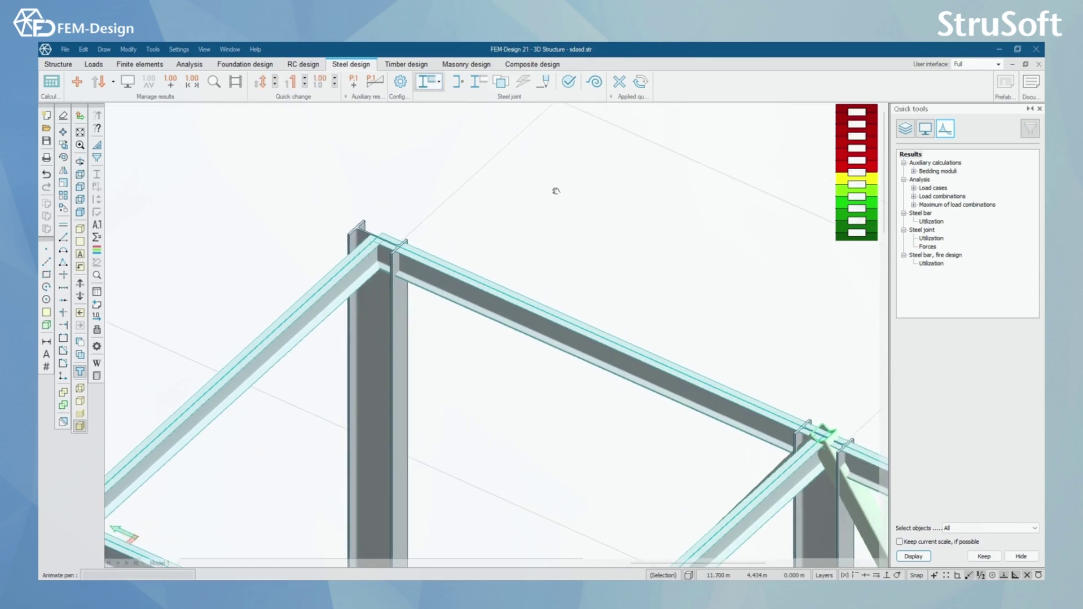
Step: Define a beam-to-column steel joint with solution BC1 between the corner column and the beam framing into its flange
left_click(477, 87)
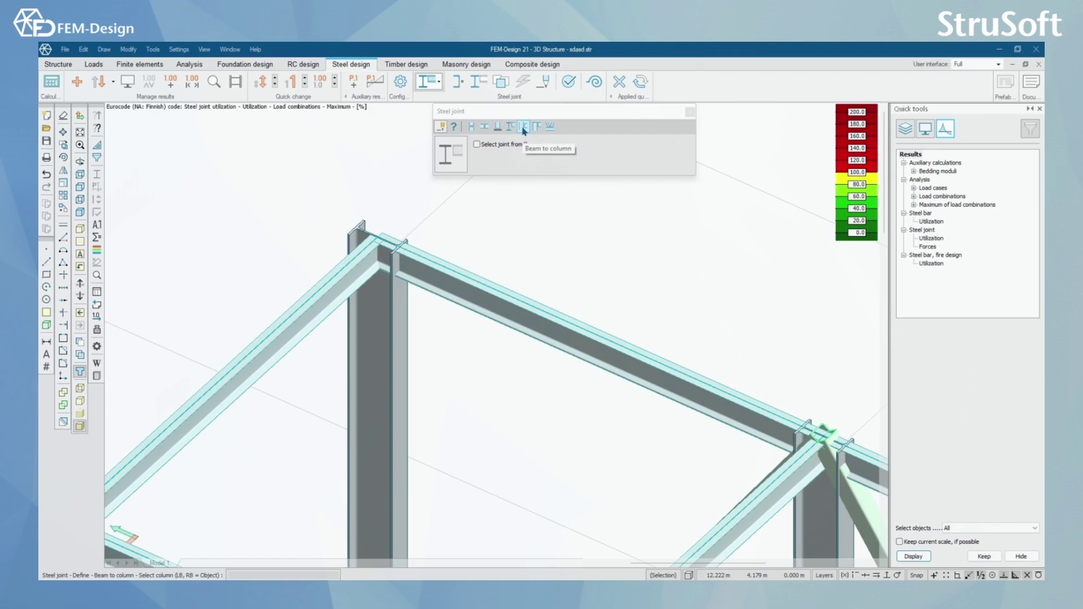
left_click(523, 129)
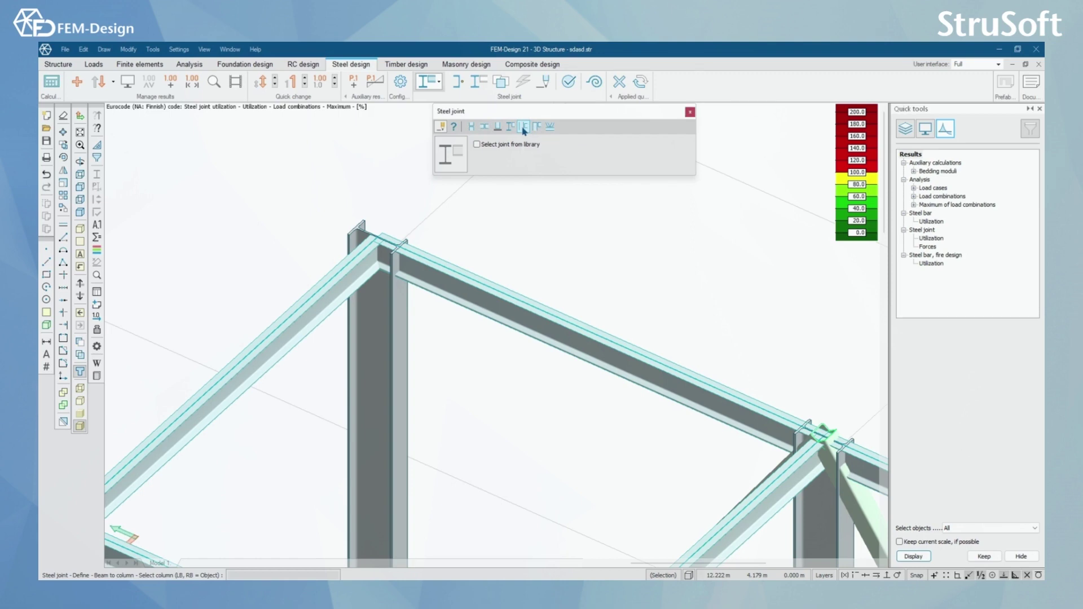
left_click(395, 329)
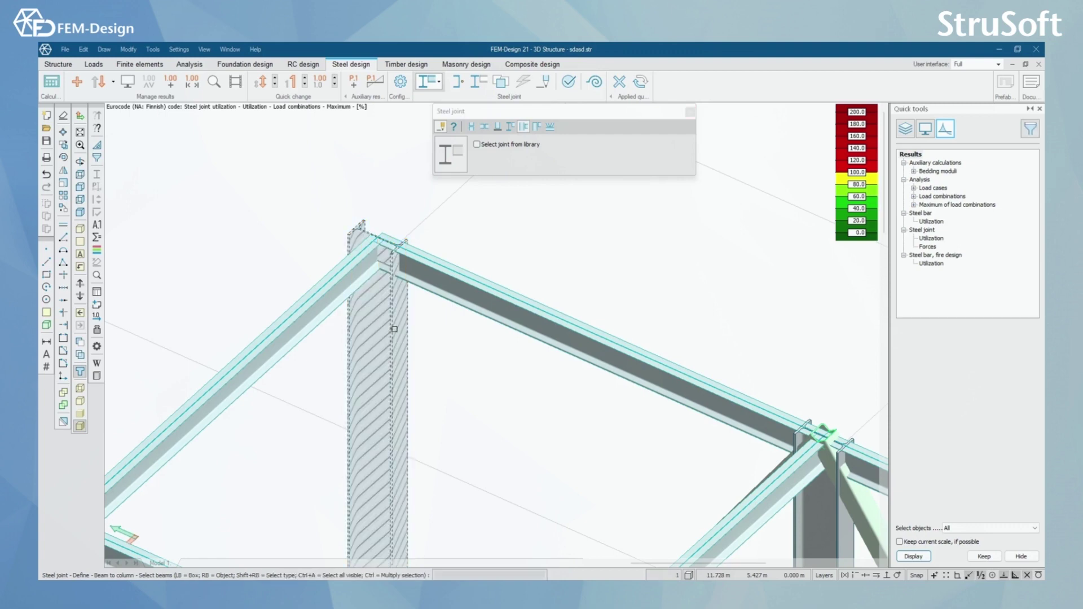
left_click(453, 273)
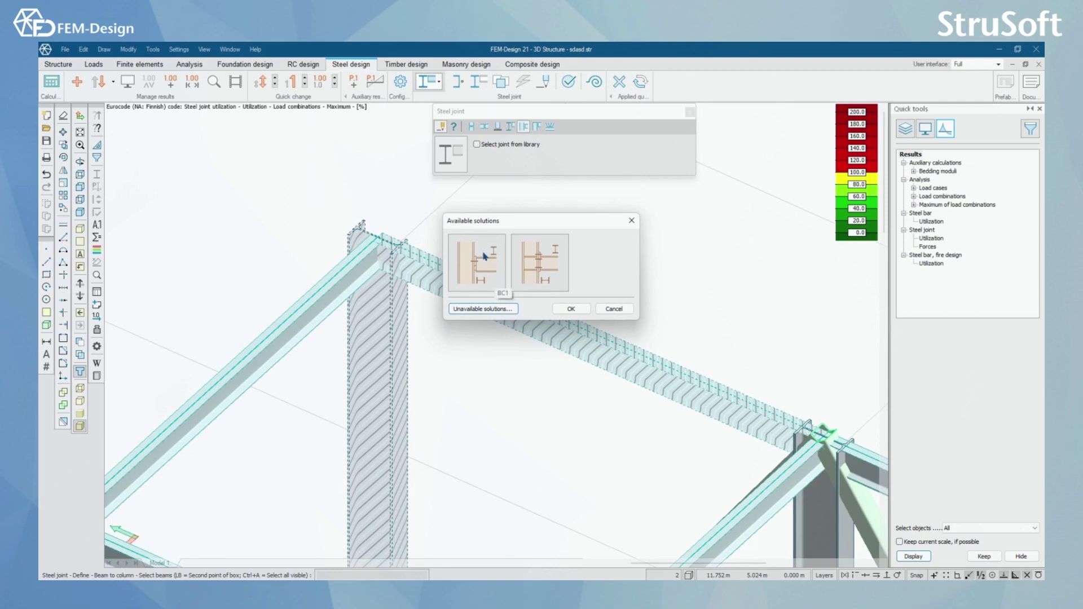
left_click(478, 272)
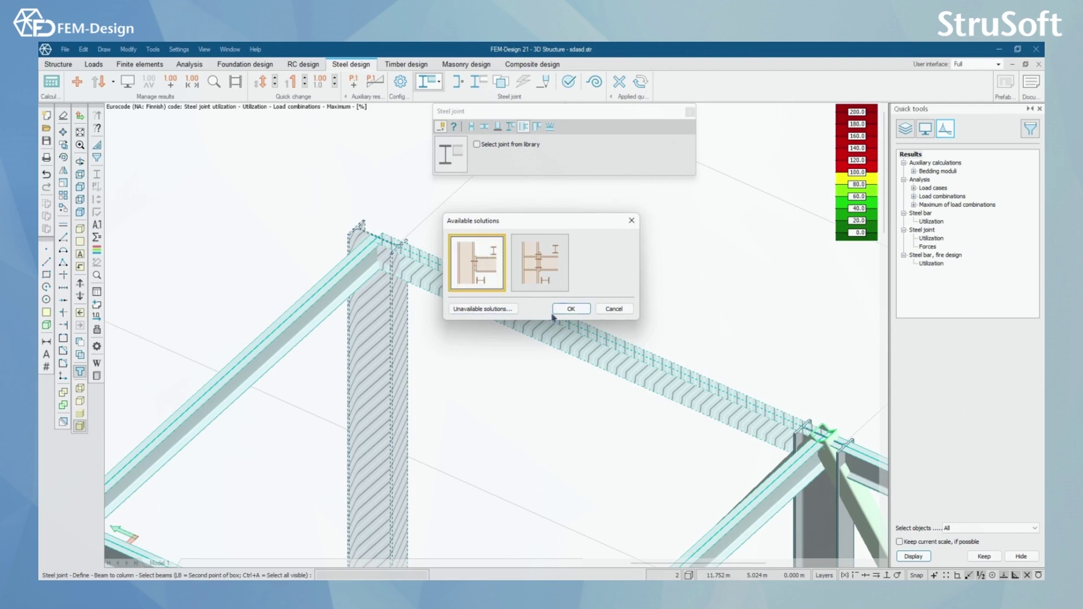
left_click(575, 309)
Step: Add a second beam-to-column joint with solution BC4 between the same corner column and the other beam
scroll(430, 291, "up", 3)
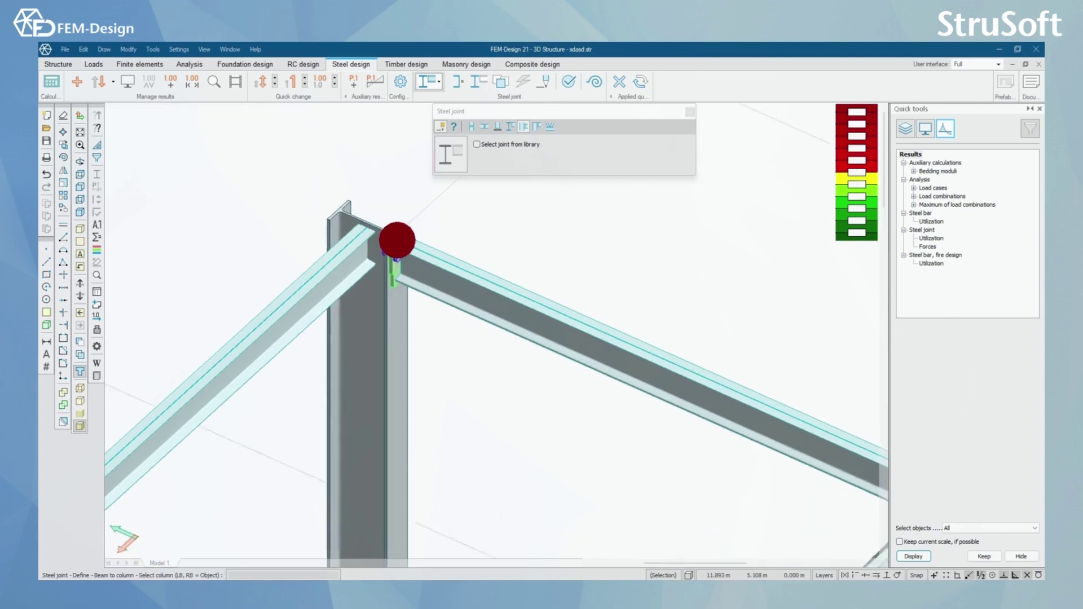
scroll(430, 292, "down", 3)
scroll(431, 292, "up", 4)
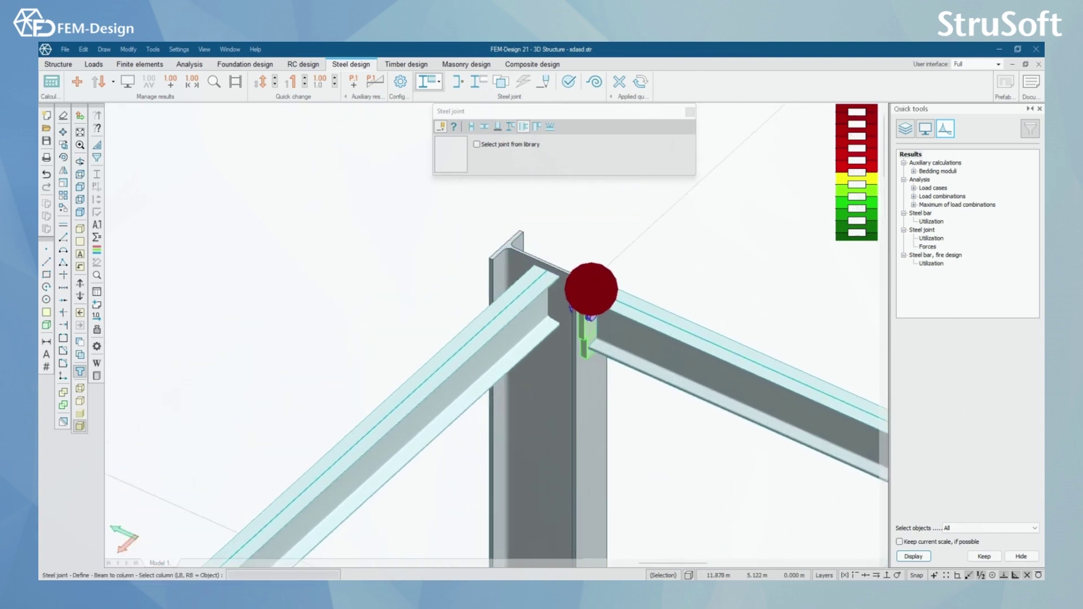
left_click_drag(430, 292, 569, 336)
scroll(627, 353, "down", 2)
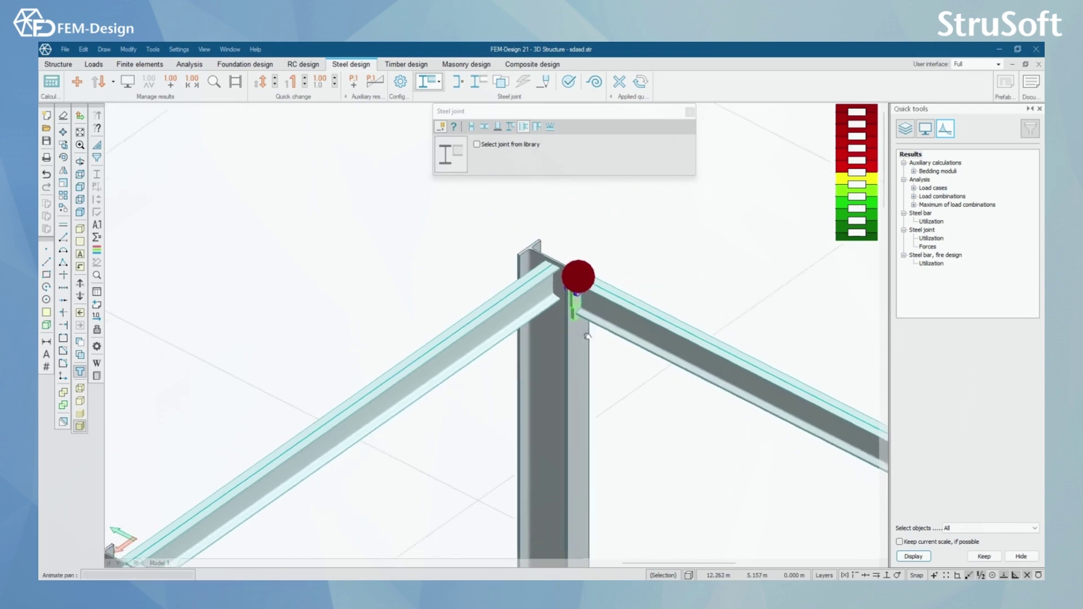
left_click(548, 355)
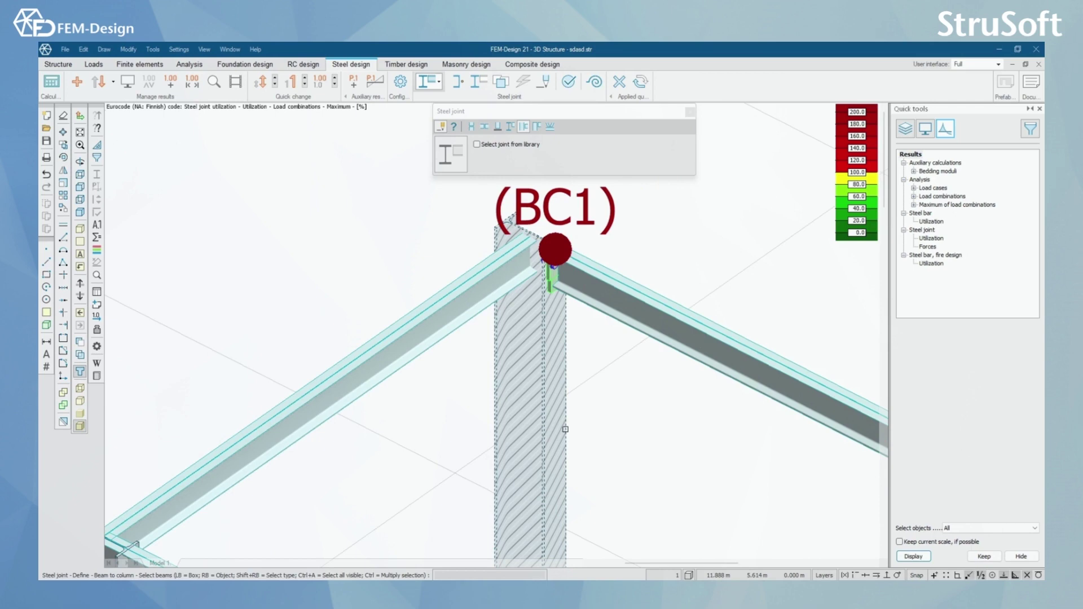
left_click(481, 283)
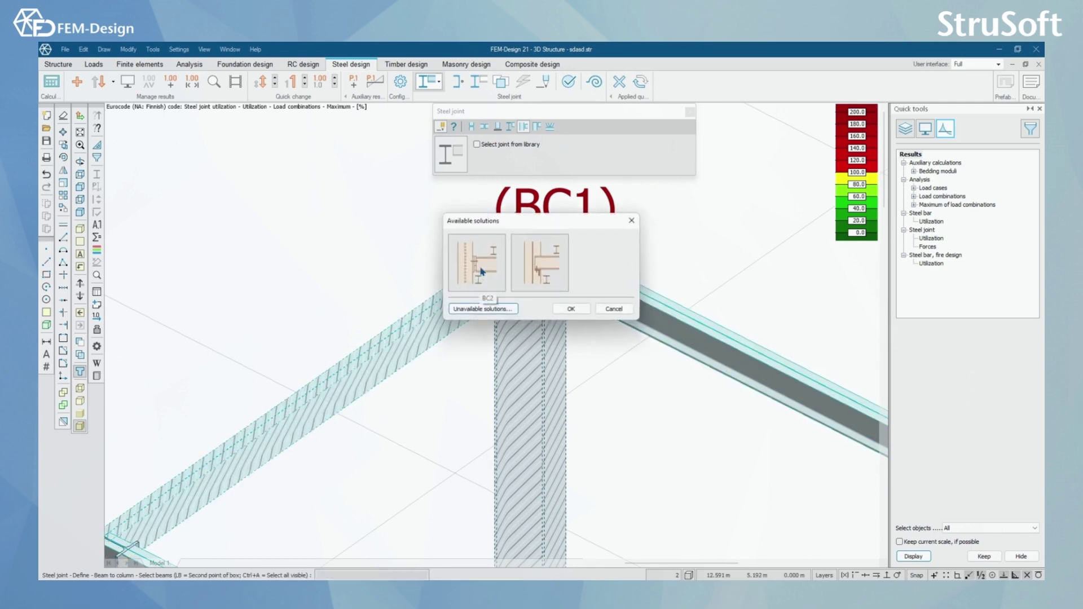
left_click(550, 285)
left_click(571, 309)
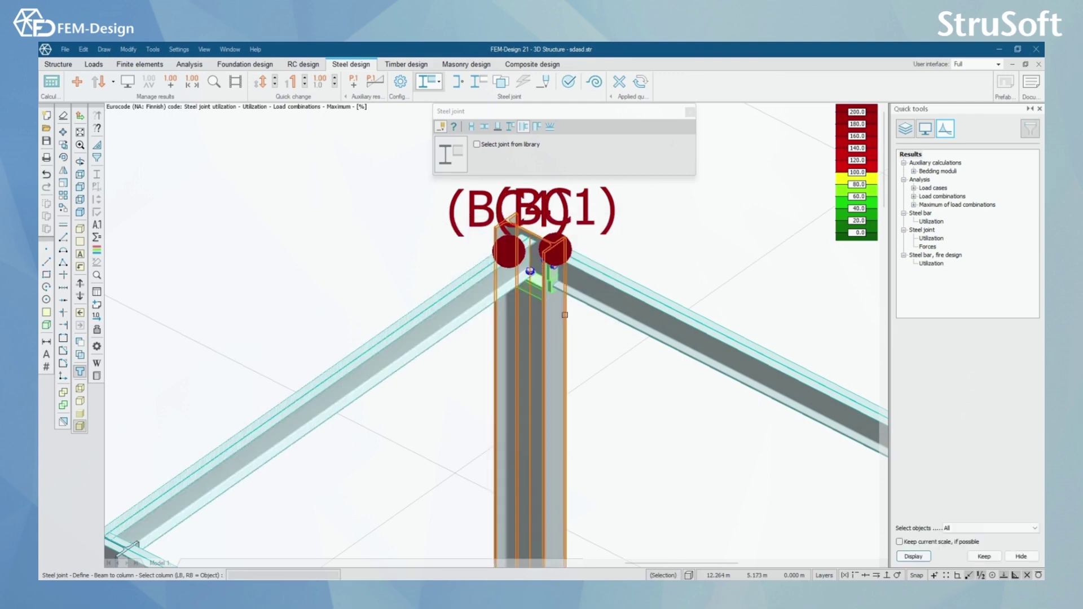
Step: Open the BC1 joint at the top of the corner column for manual design
scroll(565, 315, "down", 2)
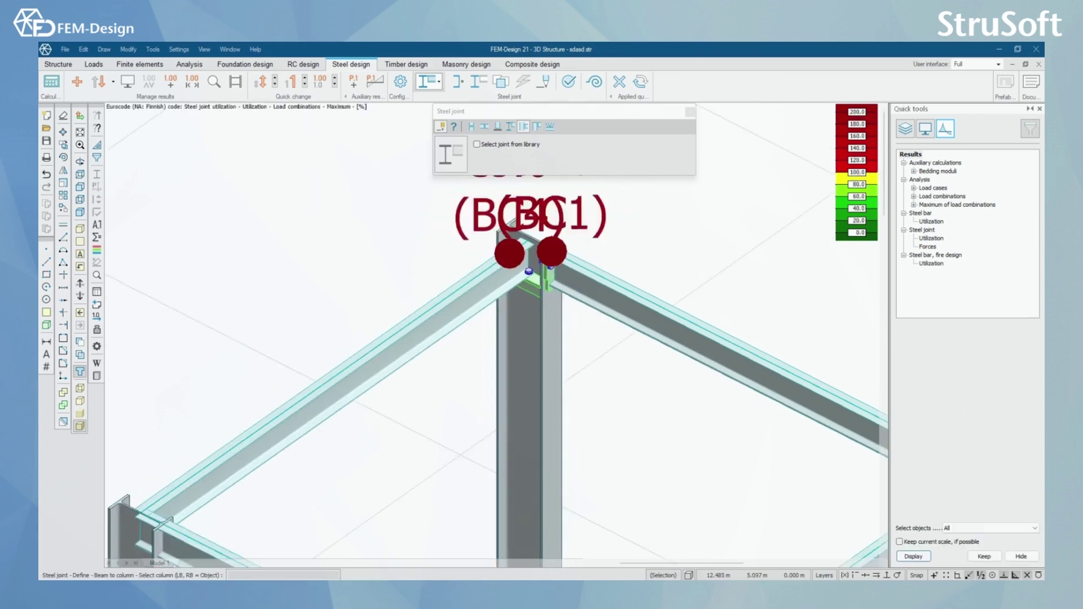
scroll(564, 314, "down", 2)
left_click_drag(565, 338, 531, 282)
scroll(530, 282, "up", 3)
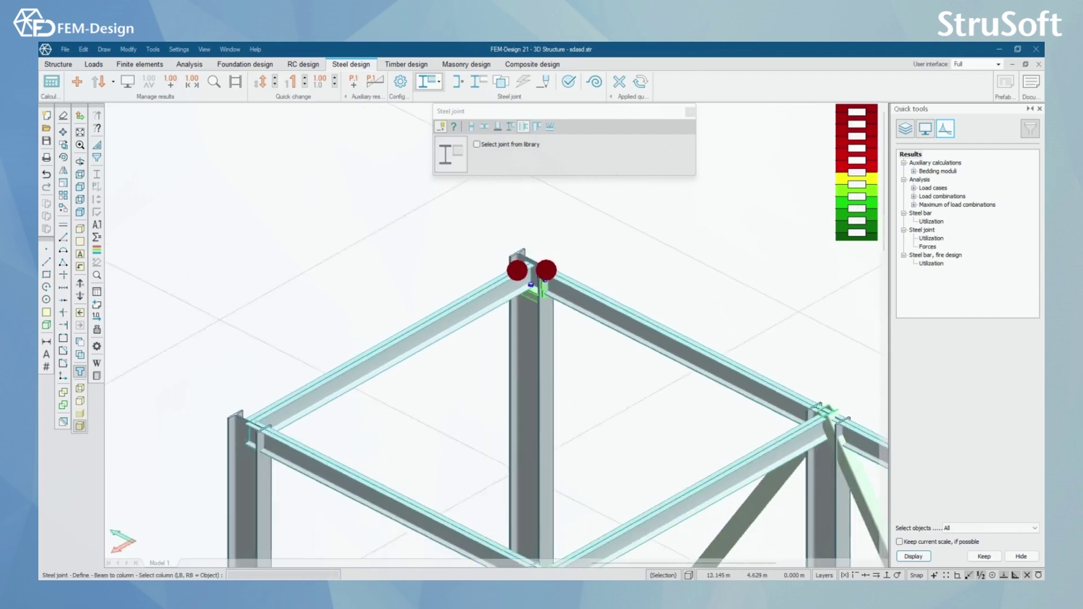
scroll(530, 282, "down", 2)
middle_click_drag(531, 282, 463, 282)
scroll(460, 276, "up", 2)
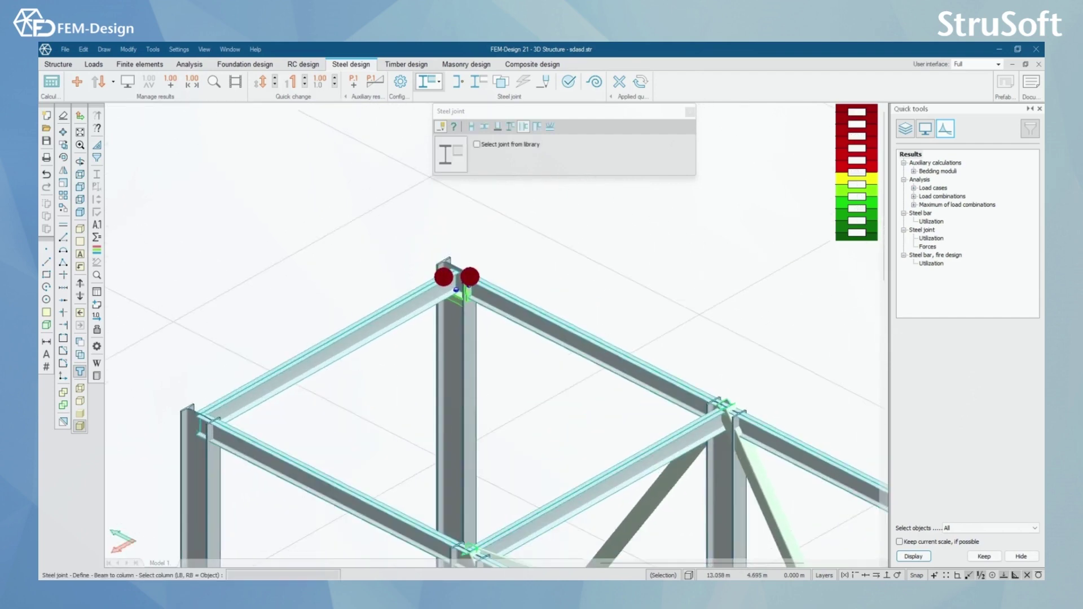
scroll(457, 282, "down", 2)
scroll(457, 283, "up", 3)
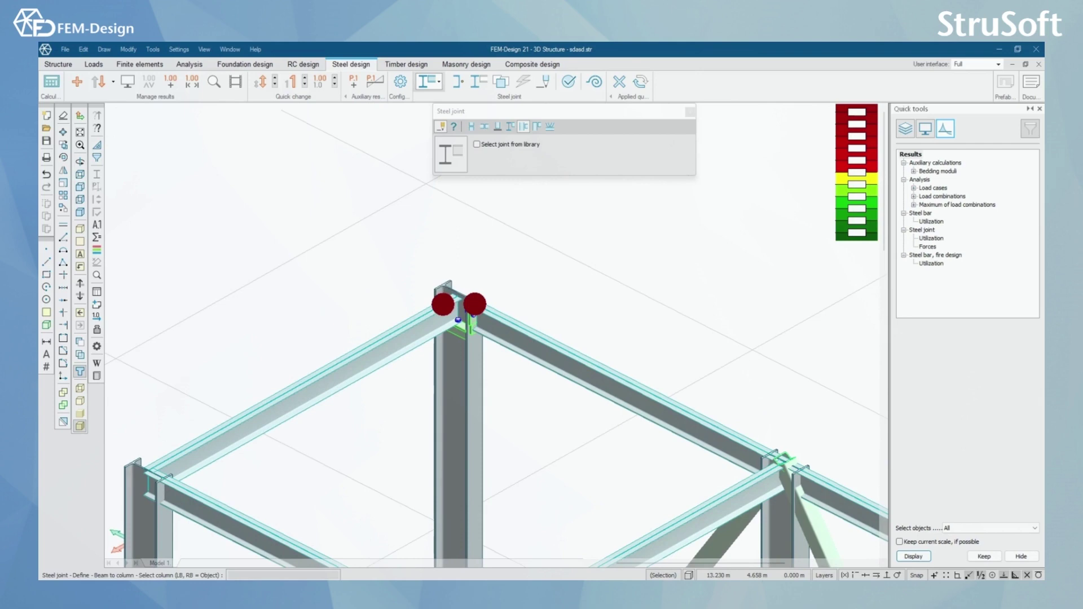
left_click(543, 82)
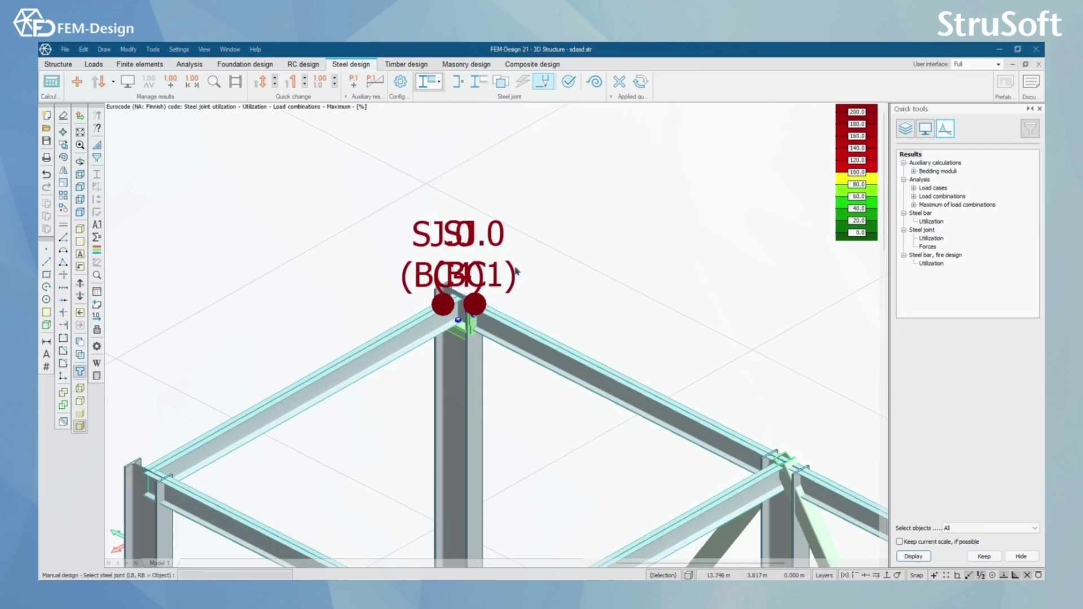
left_click(474, 307)
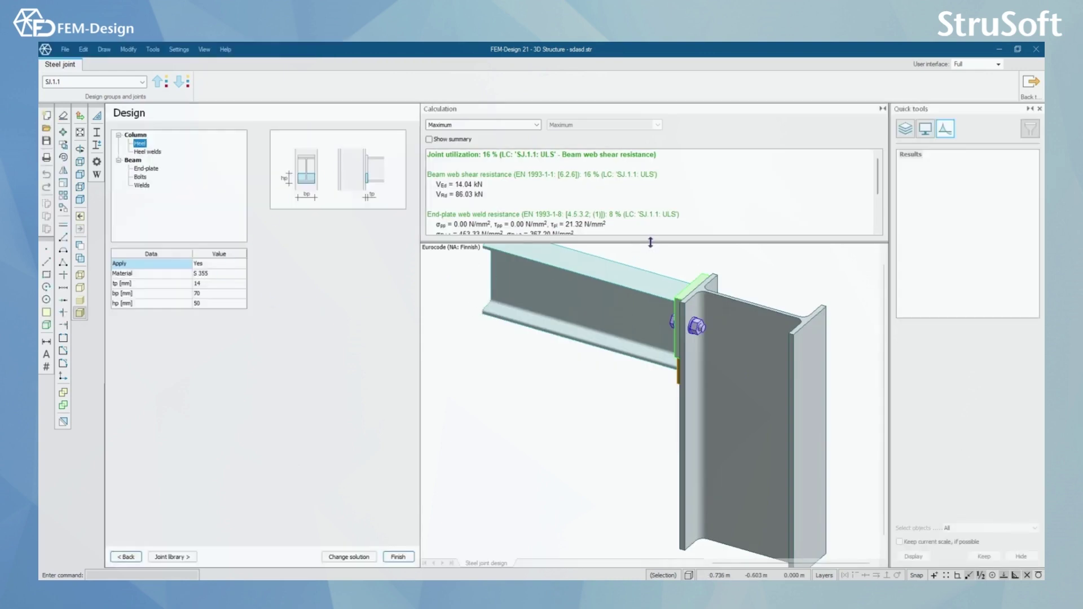
Step: Review the BC1 joint's 3D view, calculation results, and heel weld, end-plate and bolt settings
left_click_drag(651, 242, 642, 271)
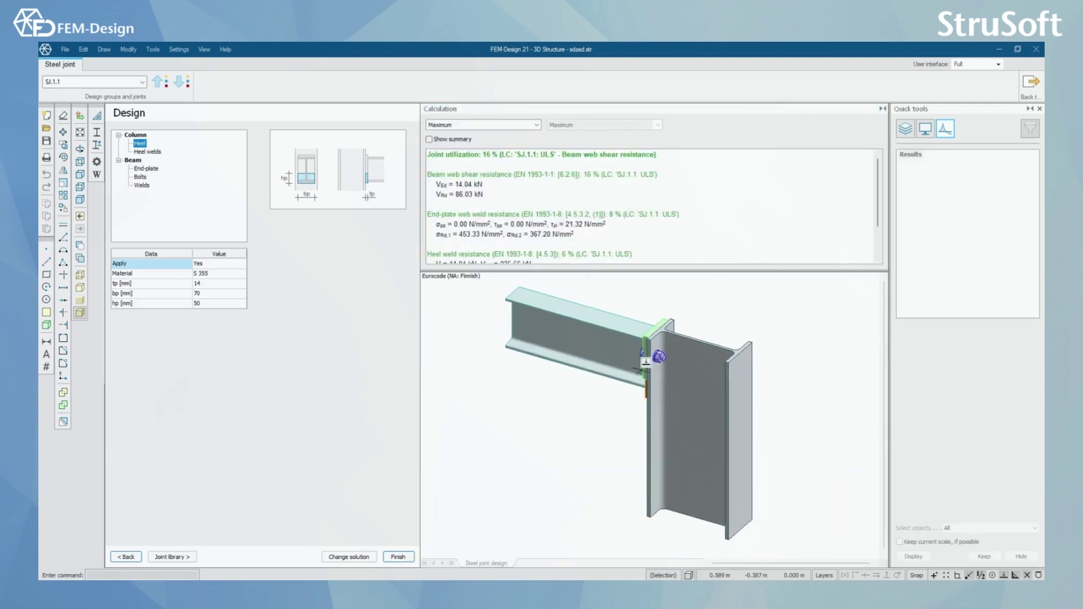
middle_click_drag(643, 370, 859, 358)
scroll(631, 395, "up", 5)
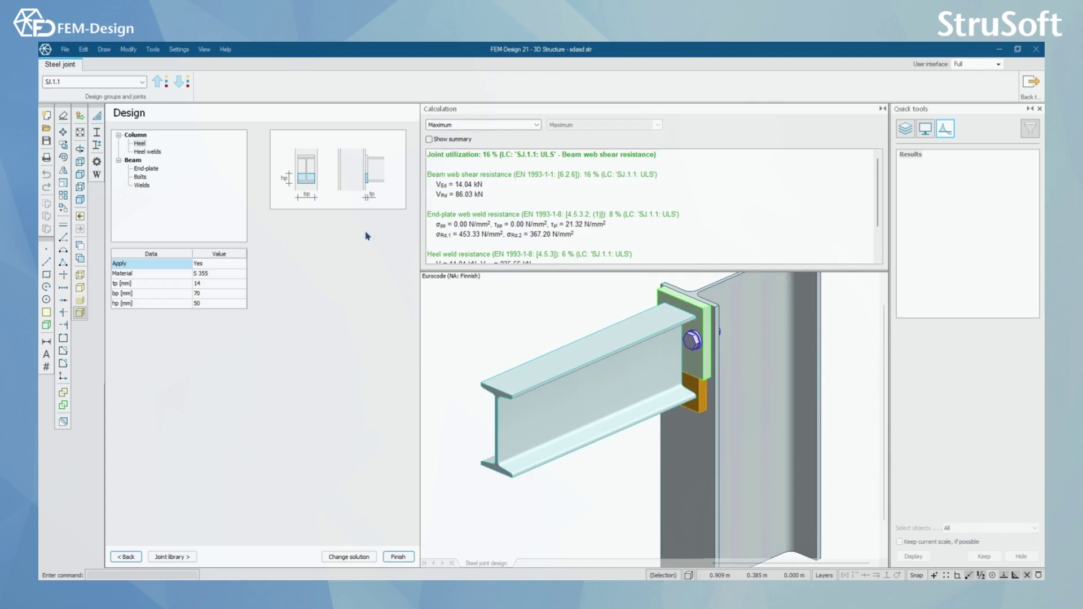
left_click(150, 153)
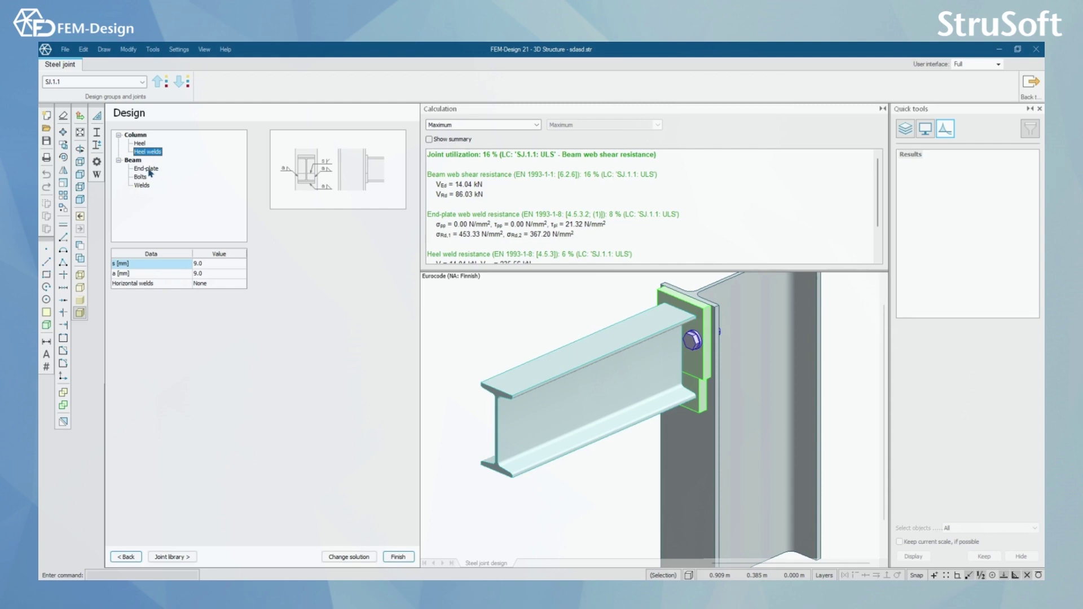
left_click(149, 169)
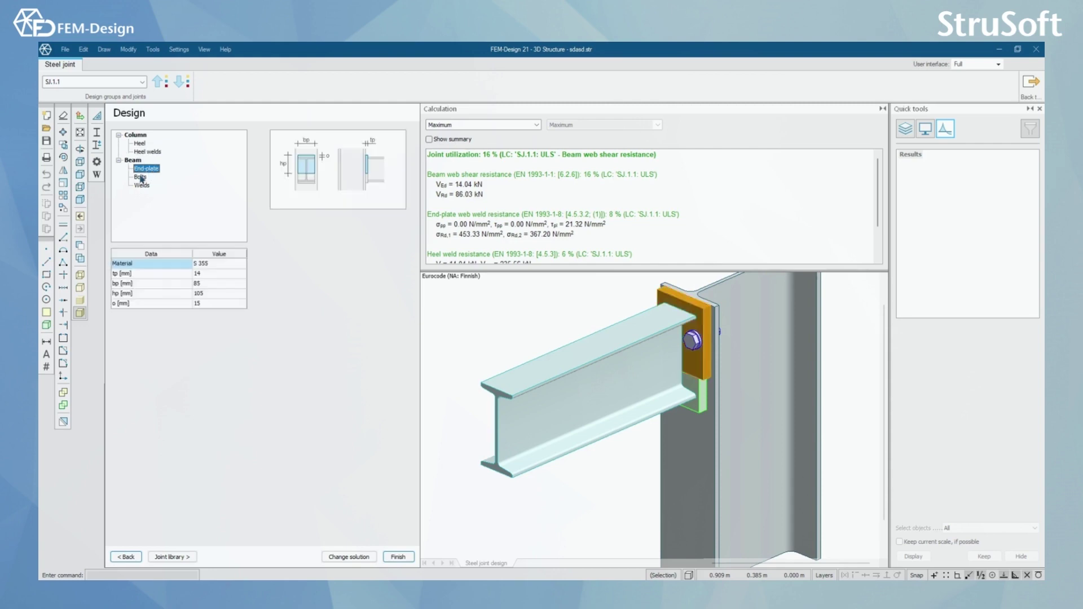
left_click(140, 178)
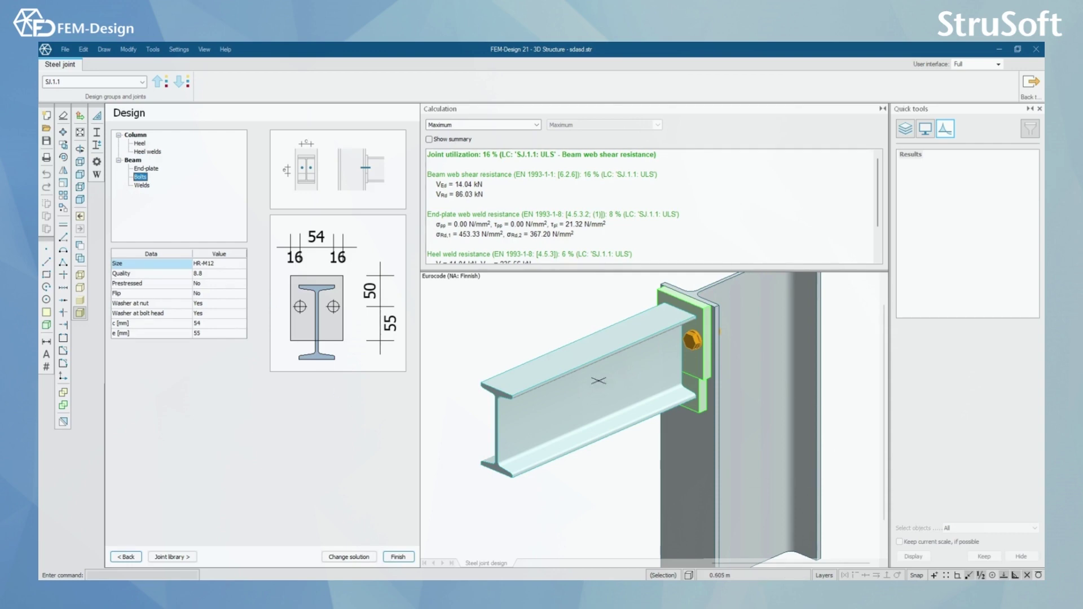
Step: Return to the structural model, display steel joint utilization for the maximum of load combinations and start the joint check
left_click(1030, 83)
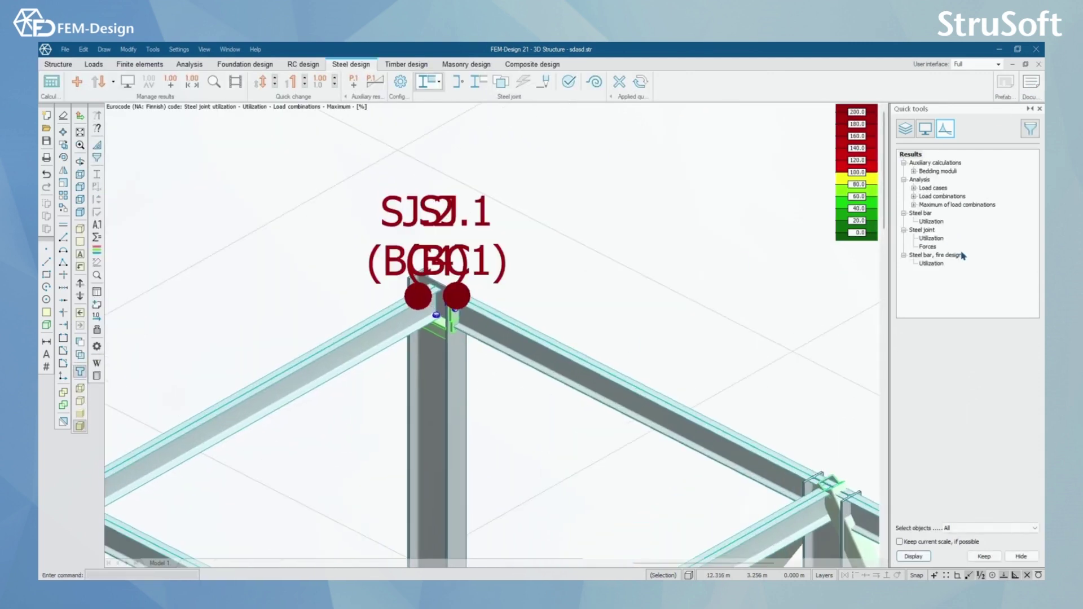
left_click(935, 240)
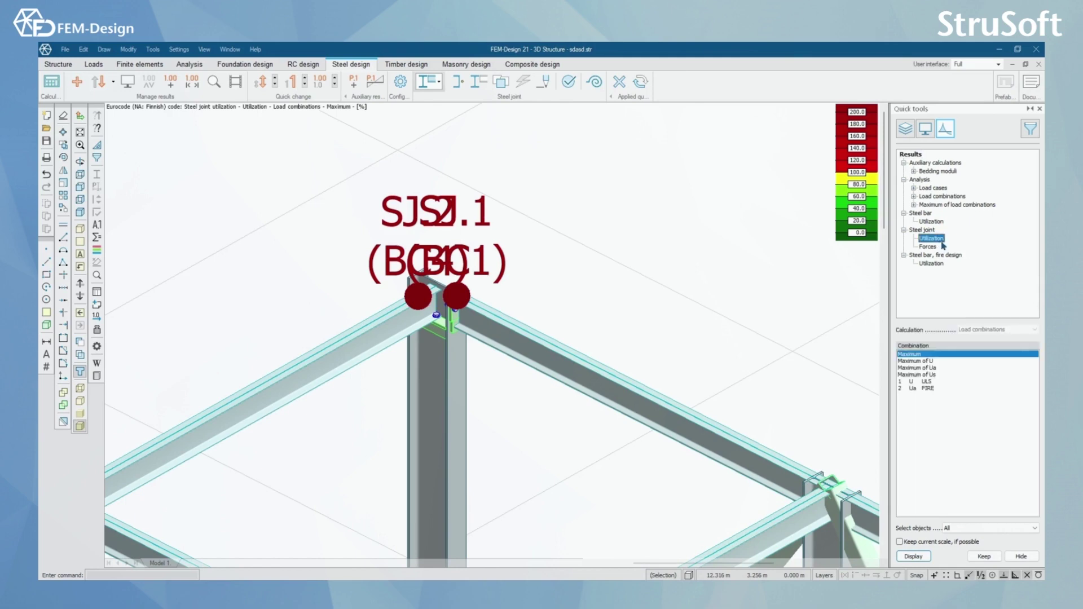
left_click(913, 556)
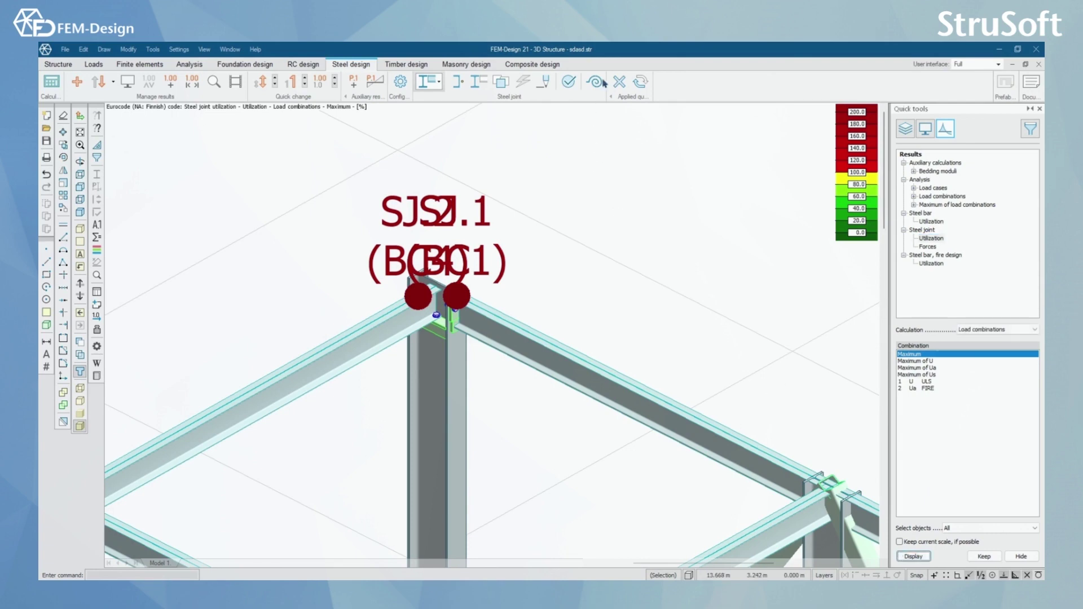
left_click(568, 83)
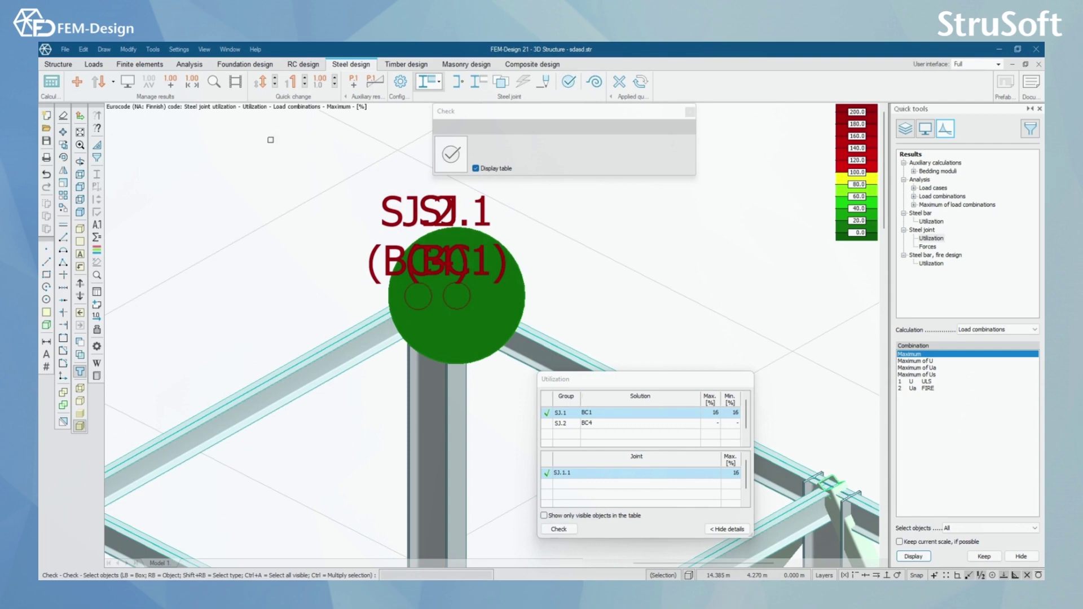
Step: Open the detailed result of the BC1 joint, read through its member data, components and resistance checks, and close it
left_click(213, 84)
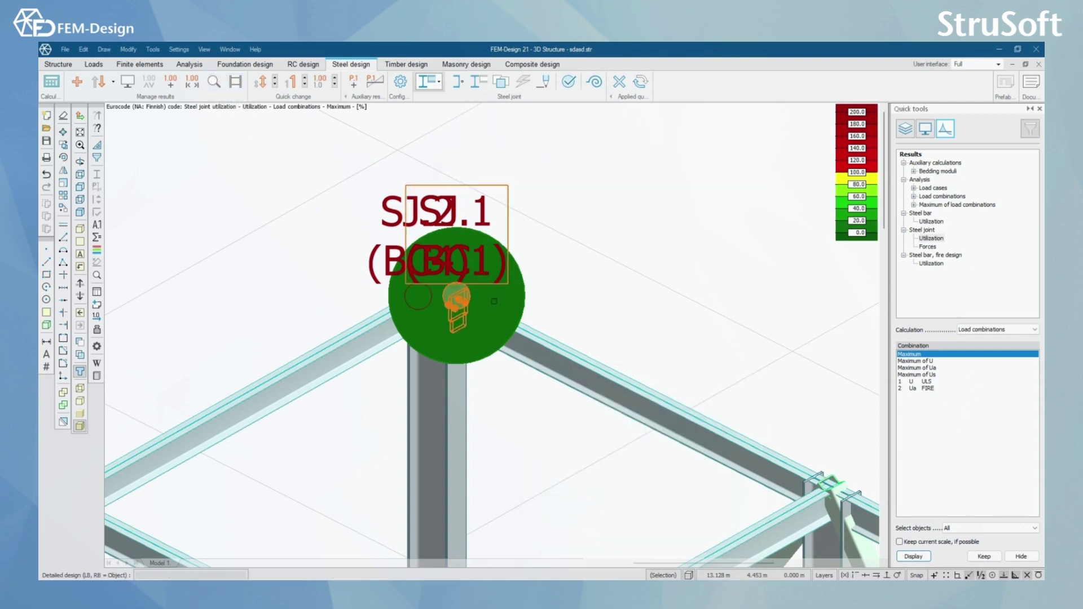
left_click(457, 305)
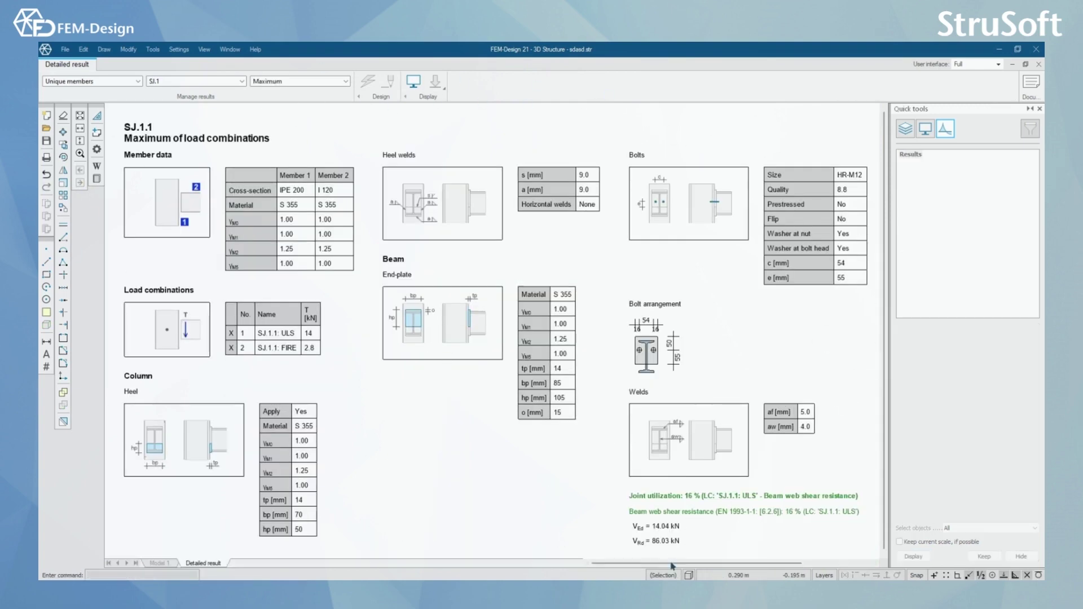
left_click_drag(651, 563, 650, 564)
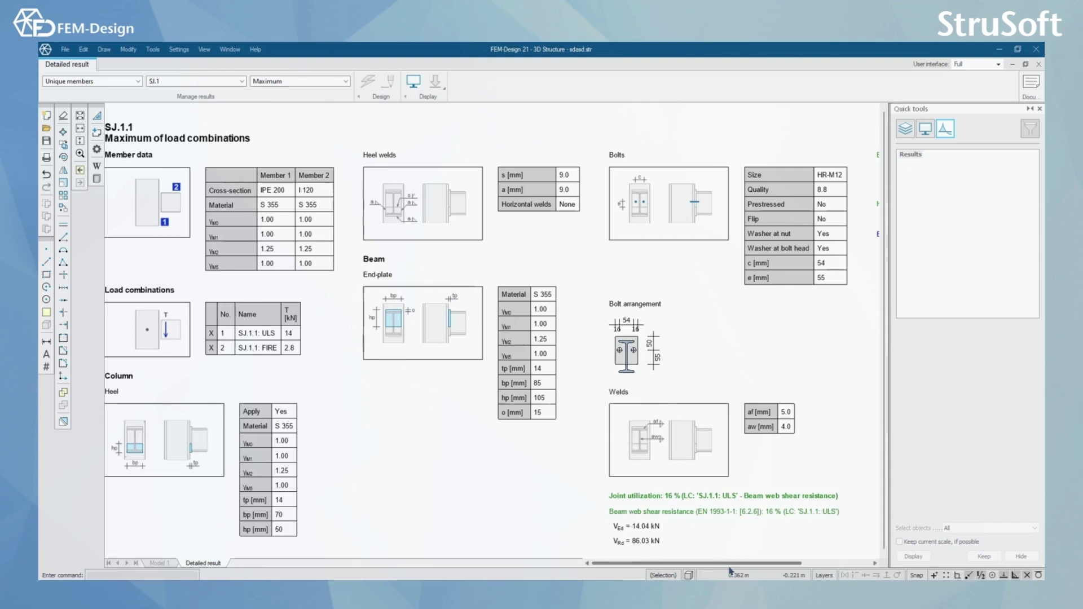
left_click_drag(769, 563, 837, 573)
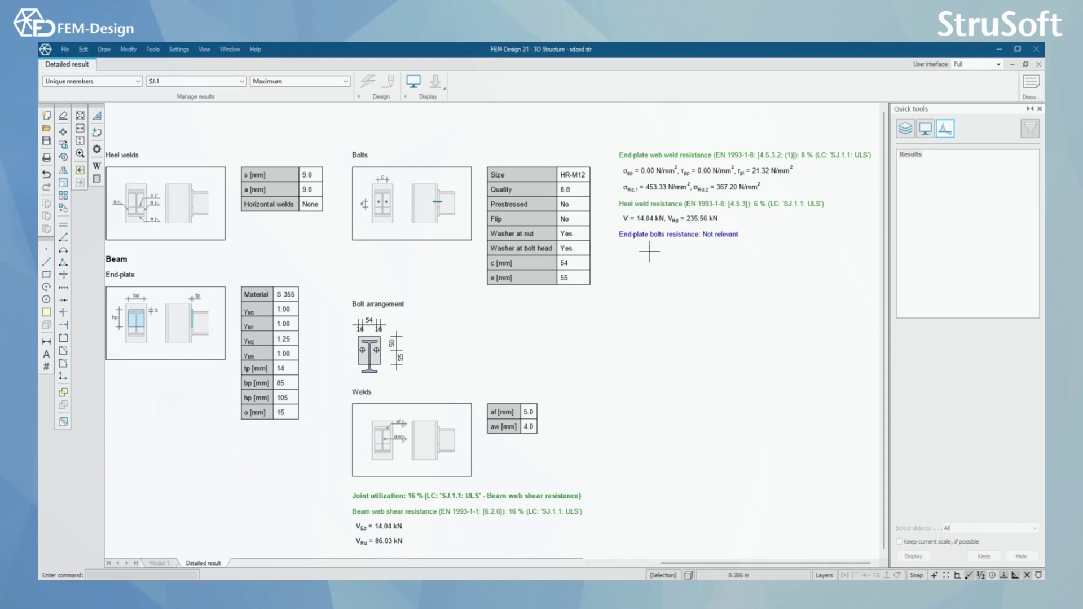
left_click(1039, 64)
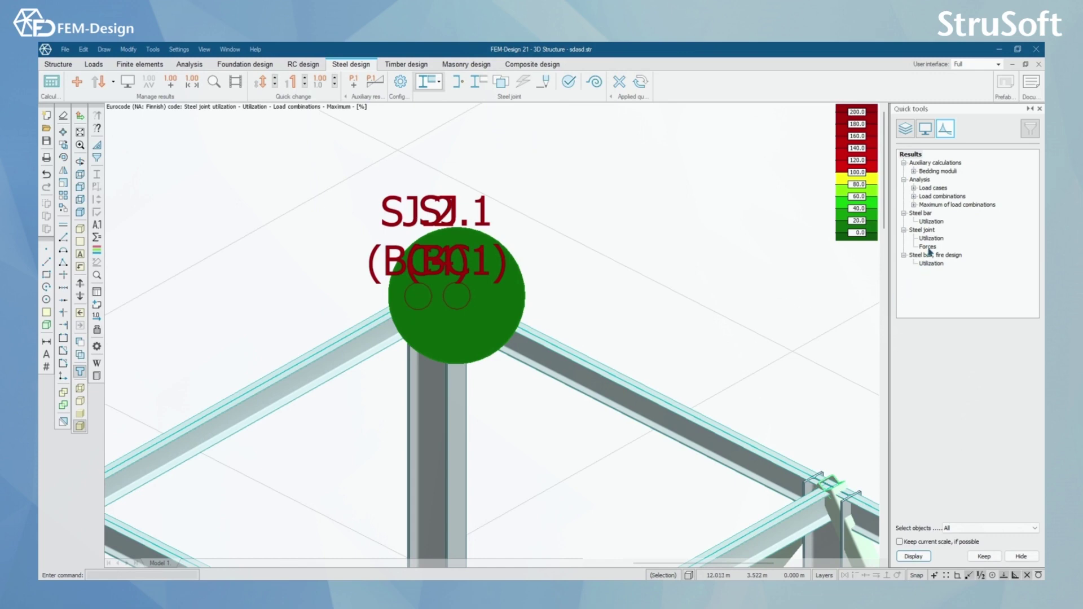
Step: Display the steel joint forces at the corner for the ULS load combination
left_click(928, 248)
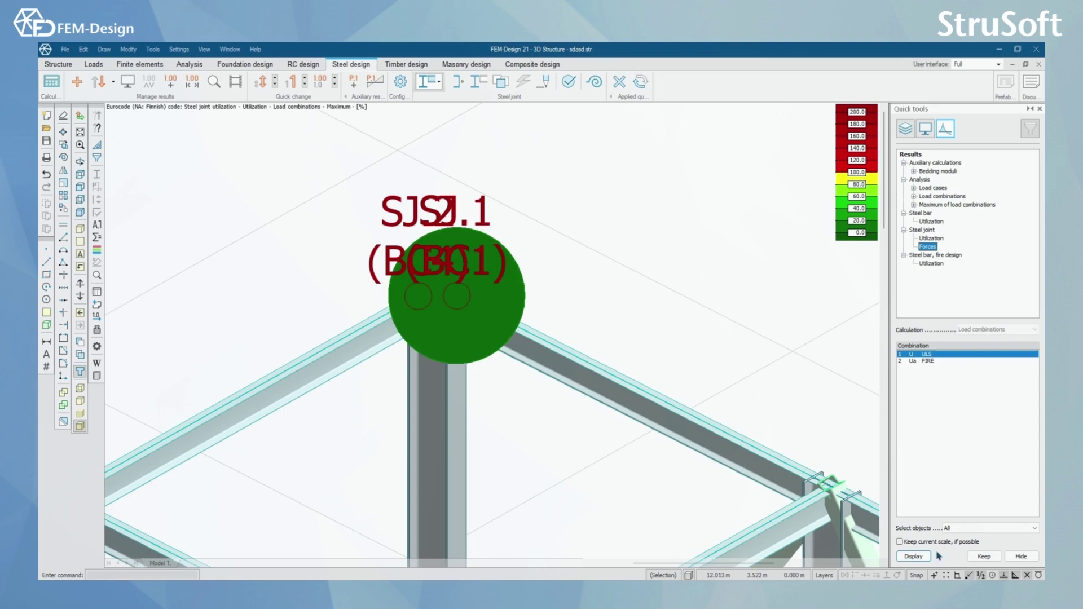
left_click(914, 557)
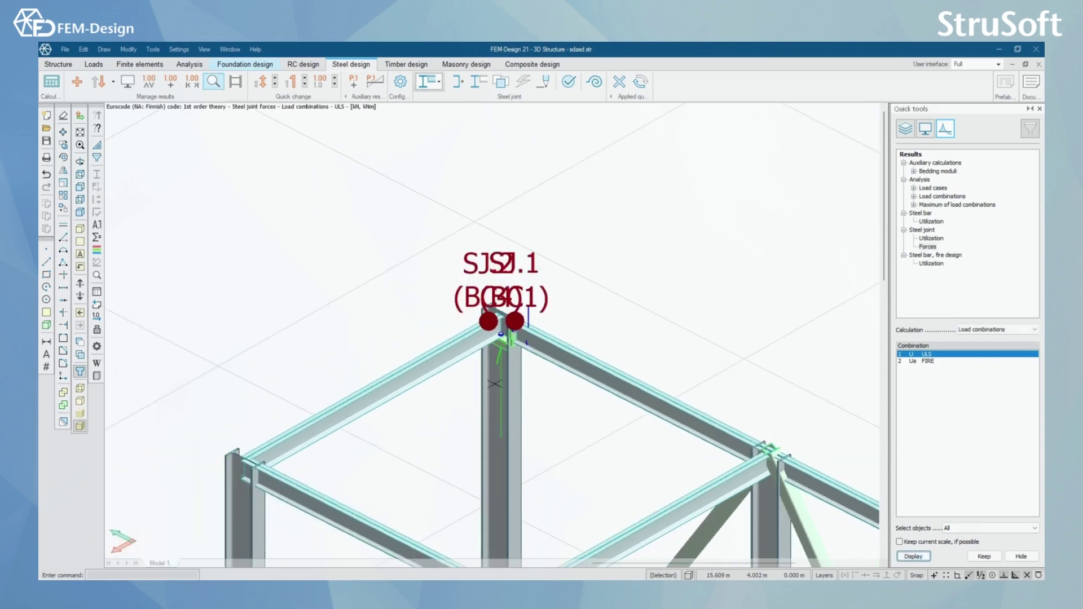
scroll(519, 431, "up", 4)
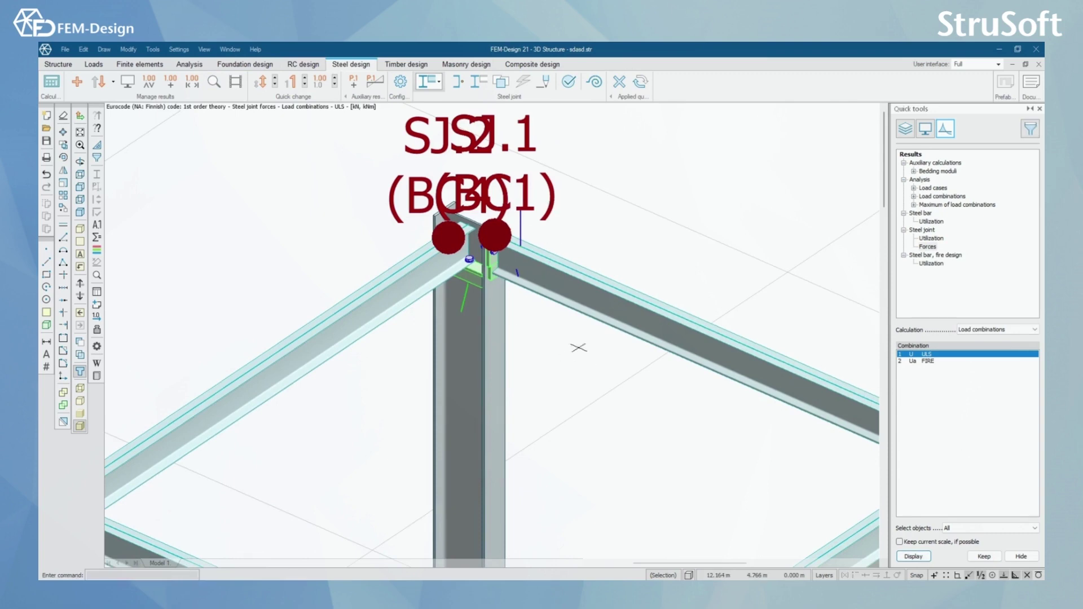
scroll(546, 375, "down", 3)
Step: Add a numeric value to the joint forces shown at the upper frame corner, keeping the settings dialog clear of the joints
left_click(170, 84)
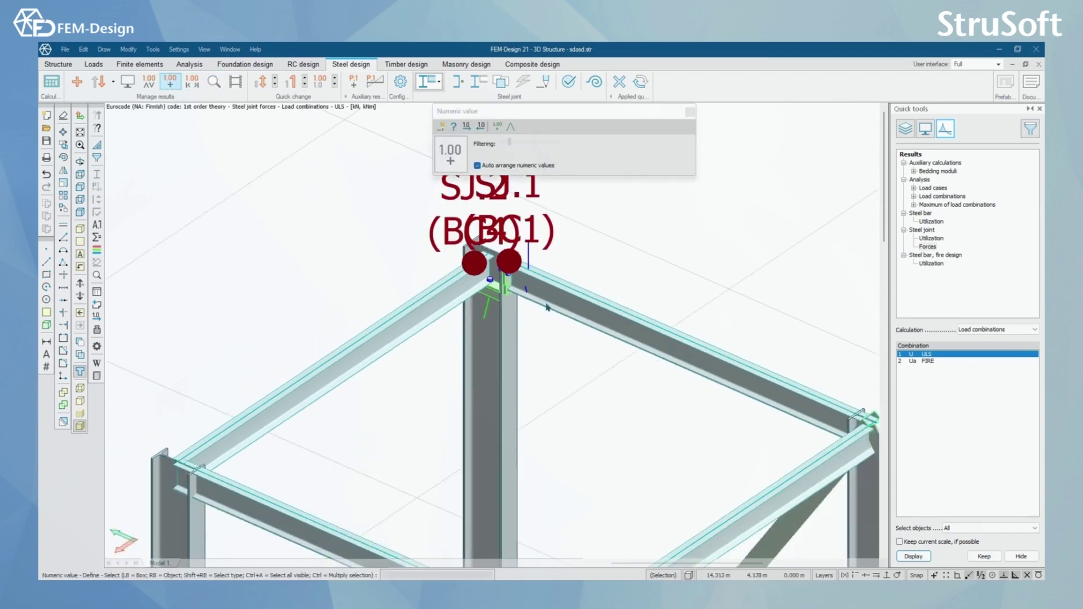
middle_click_drag(602, 289, 608, 339)
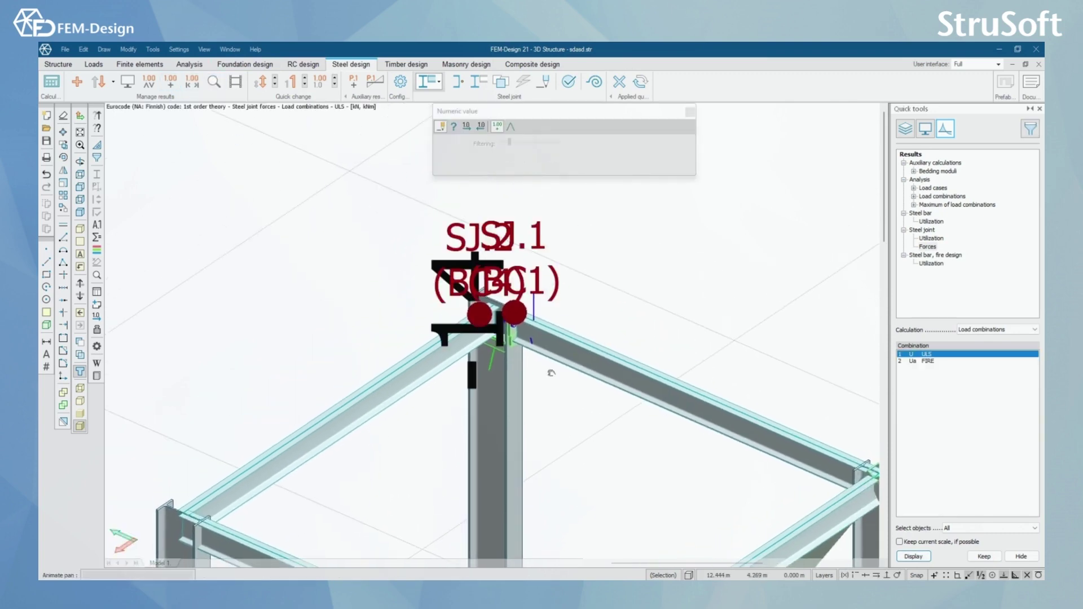
left_click_drag(555, 117, 706, 128)
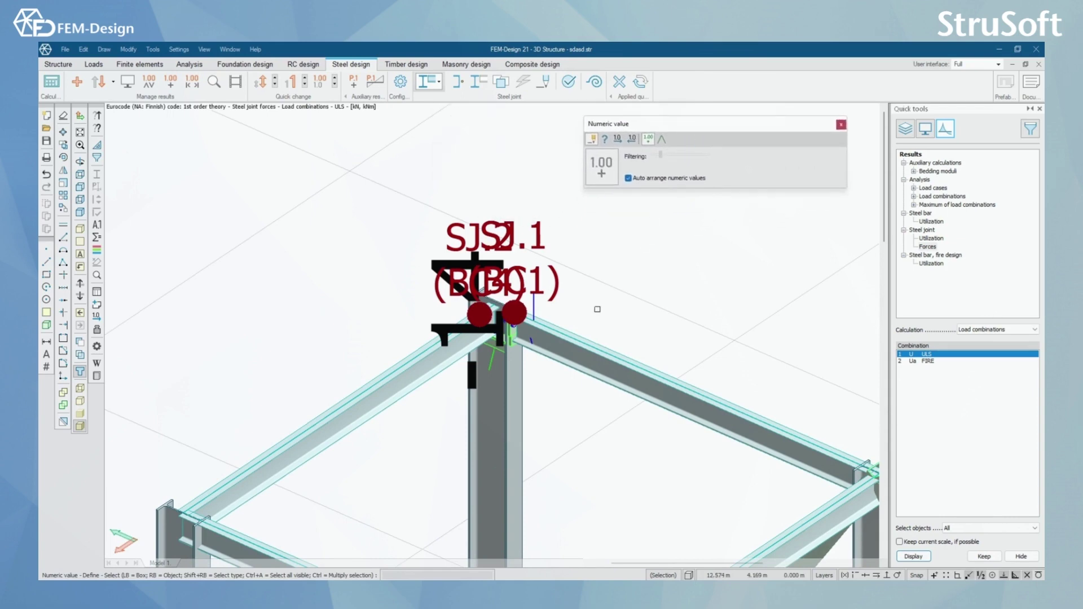
middle_click_drag(534, 382, 564, 385)
scroll(543, 346, "up", 3)
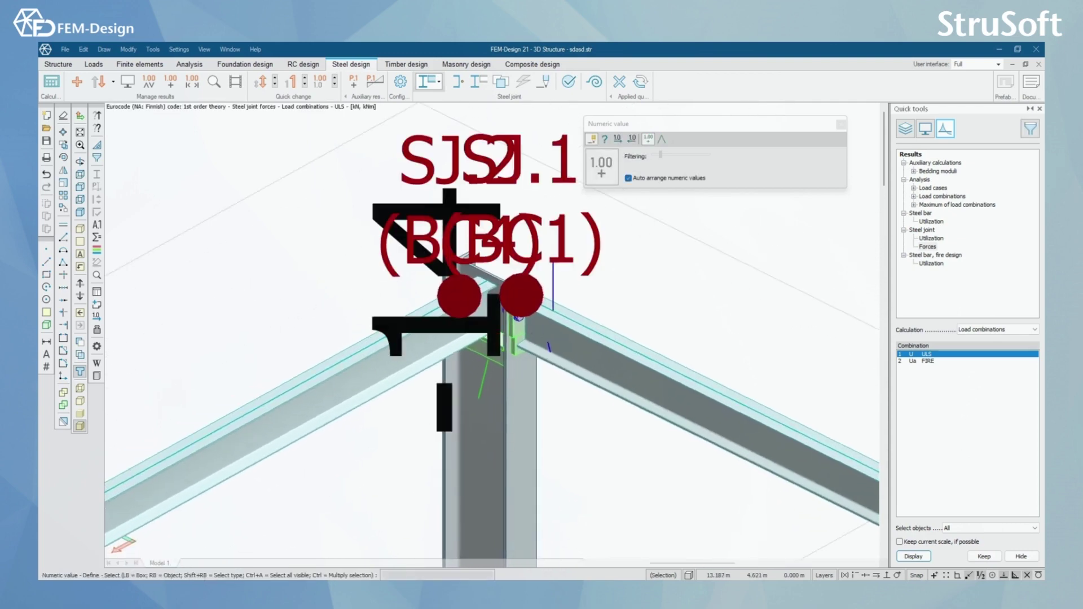
scroll(491, 307, "down", 3)
scroll(491, 307, "up", 2)
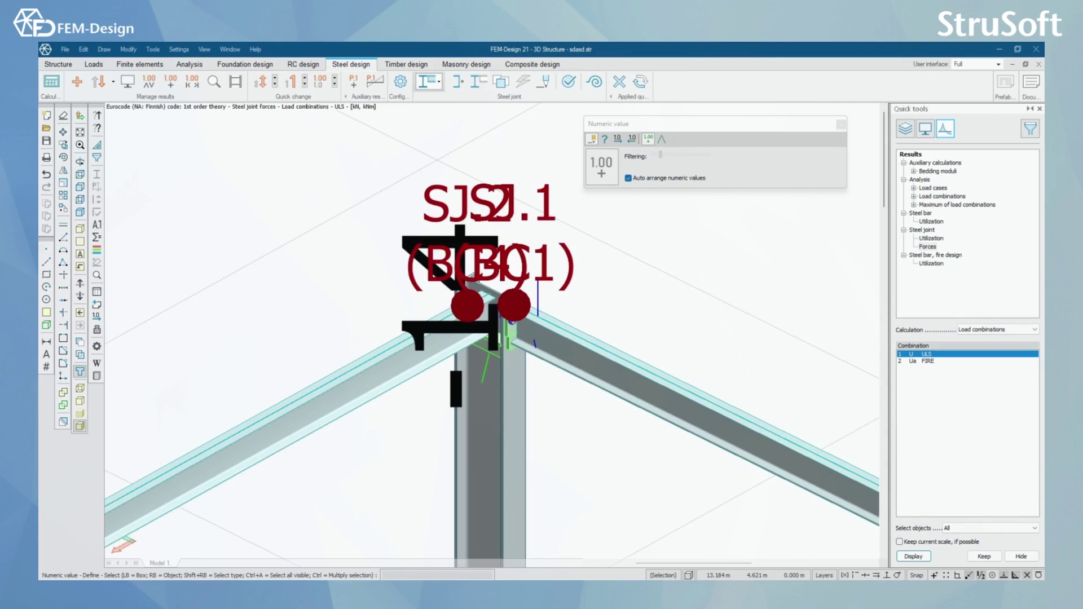